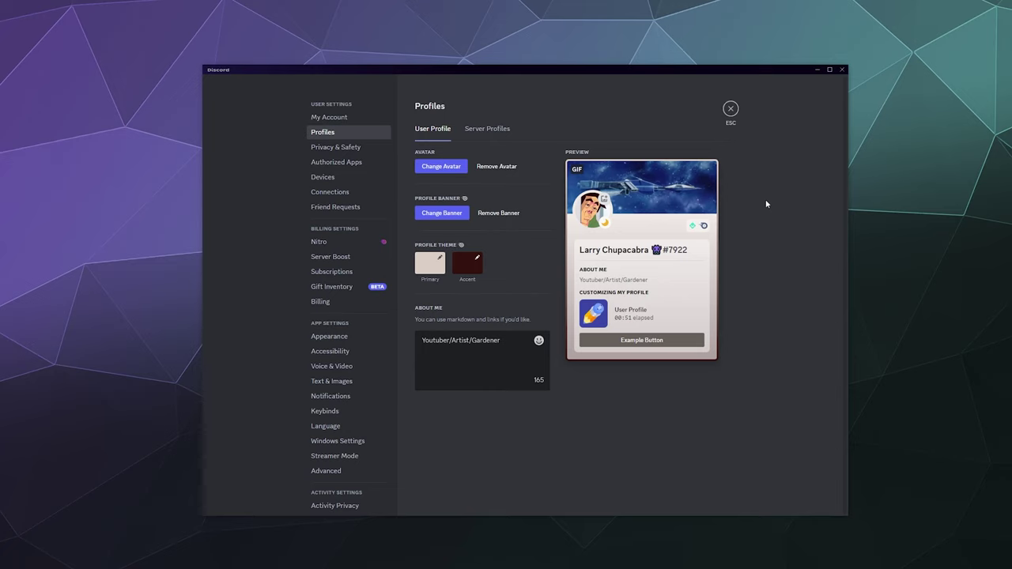
Close the profile settings to return to Chupacabra's Lair general-chat.
left_click(731, 109)
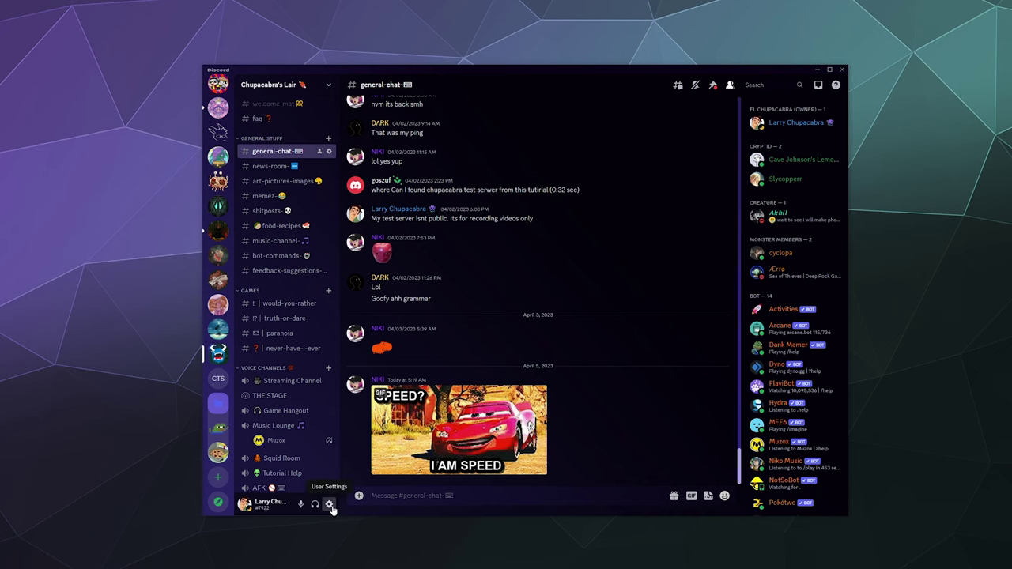
Reopen the Profiles settings, glance at Server Profiles, then return to User Profile.
left_click(331, 506)
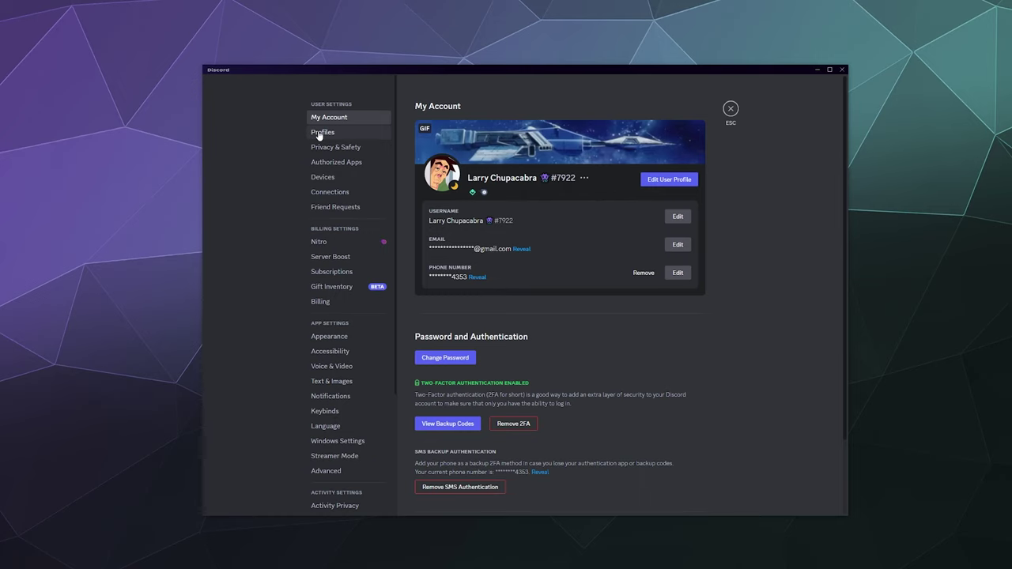
left_click(320, 135)
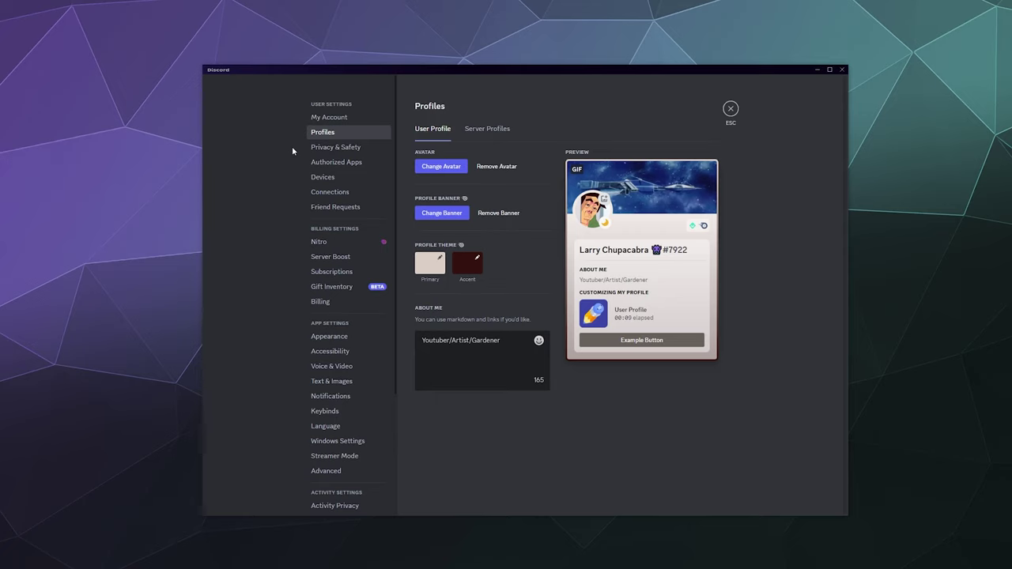
left_click(506, 136)
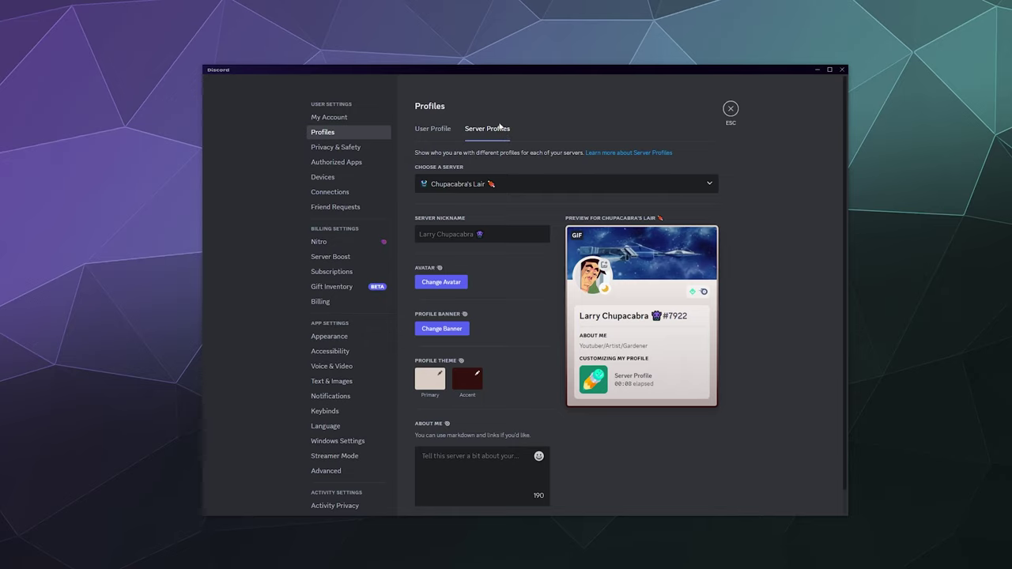
left_click(440, 135)
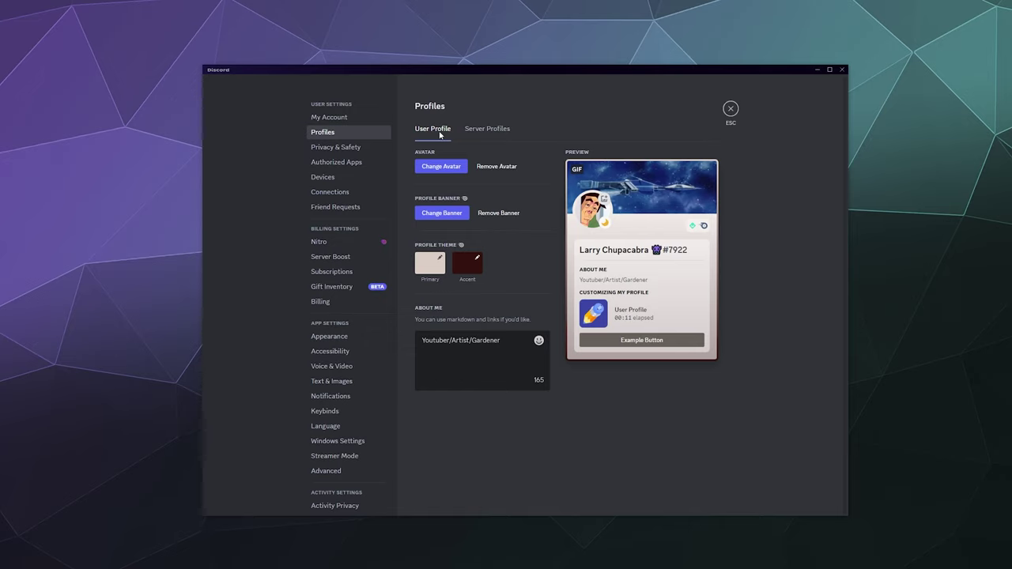
Replace the profile banner with the teal sci-fi sphere GIF from a 'Sci Fi' search.
left_click(677, 201)
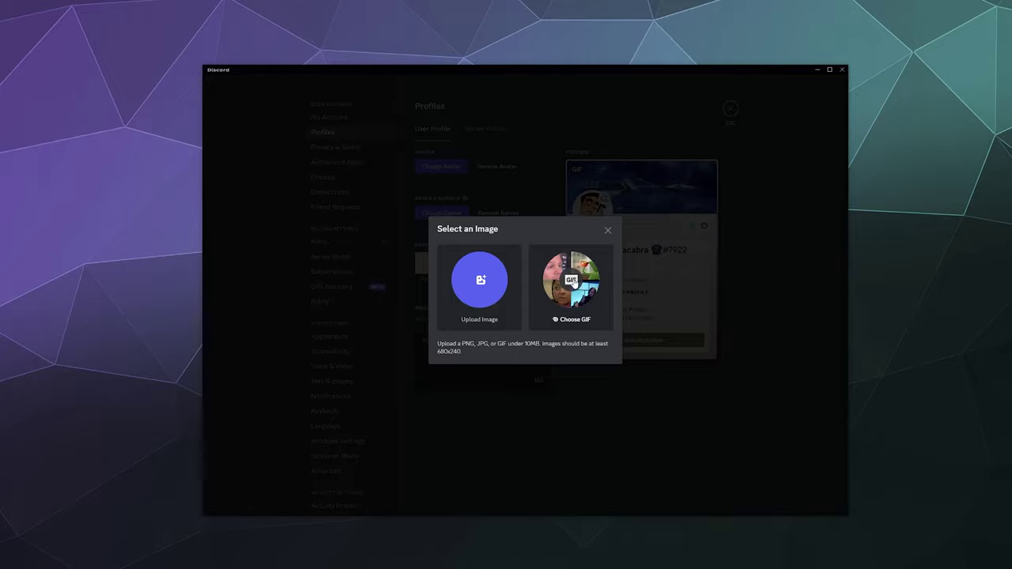
left_click(572, 281)
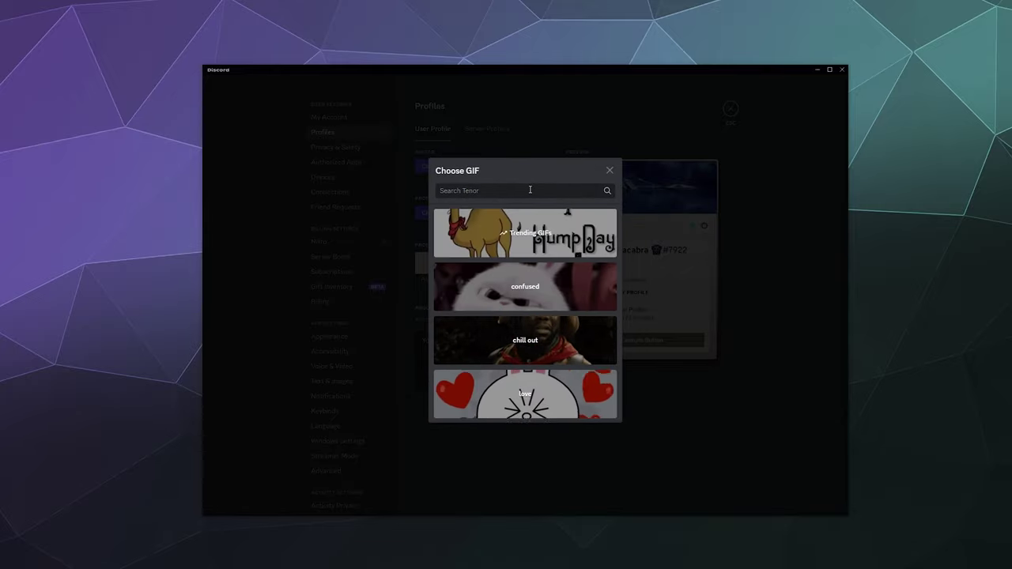
type("Sci Fi")
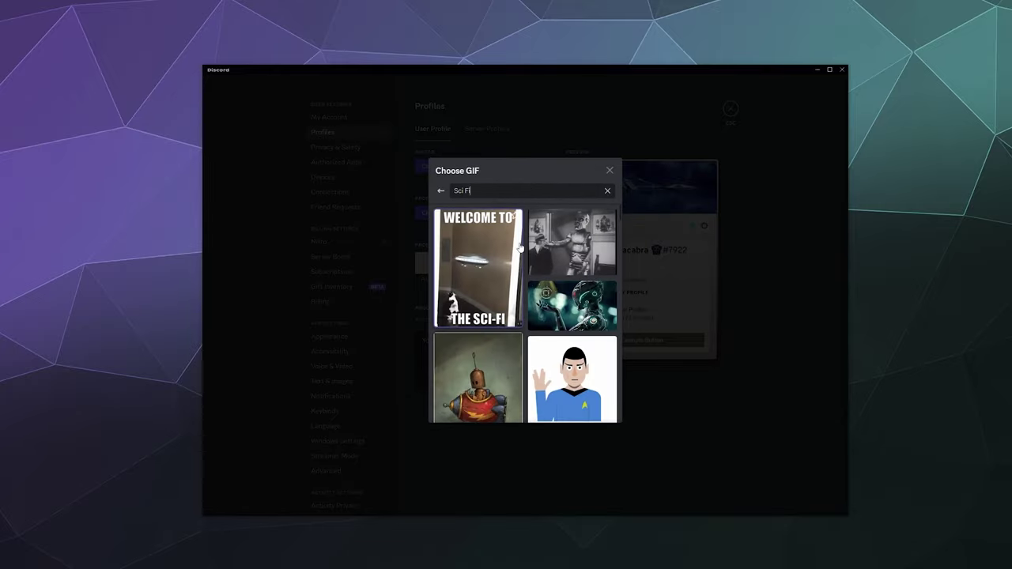
scroll(545, 332, "down", 2)
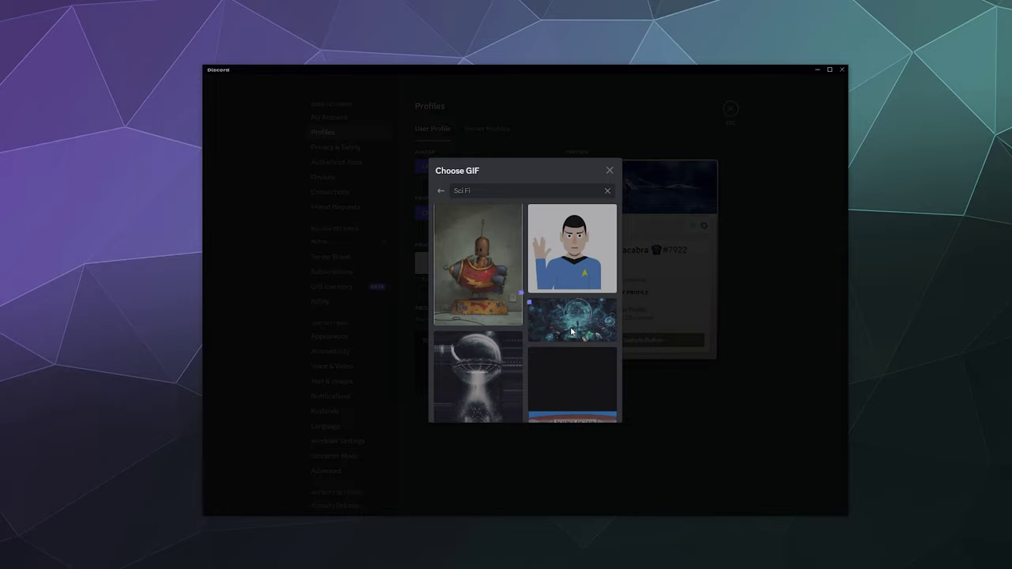
left_click(571, 333)
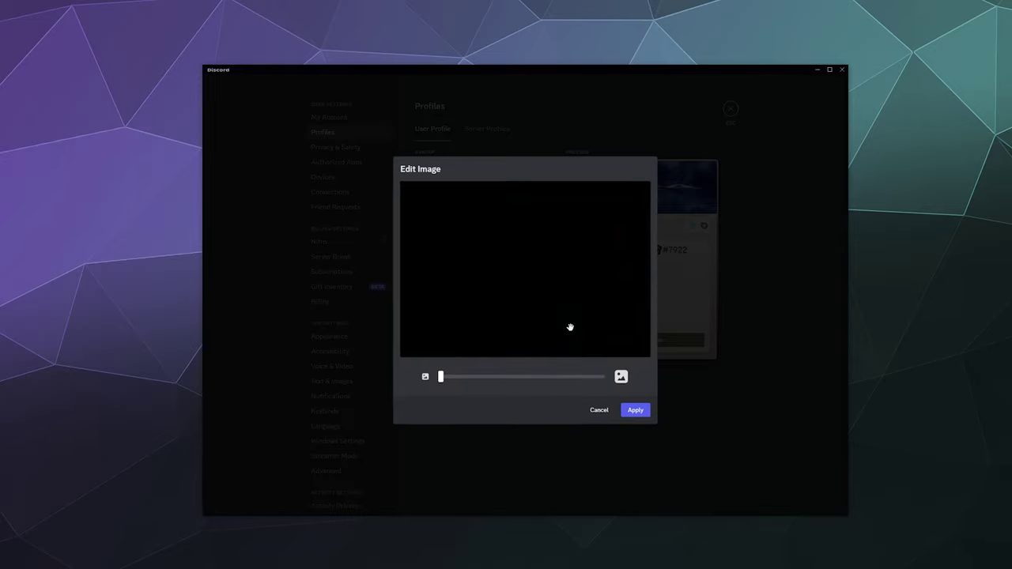
left_click(636, 412)
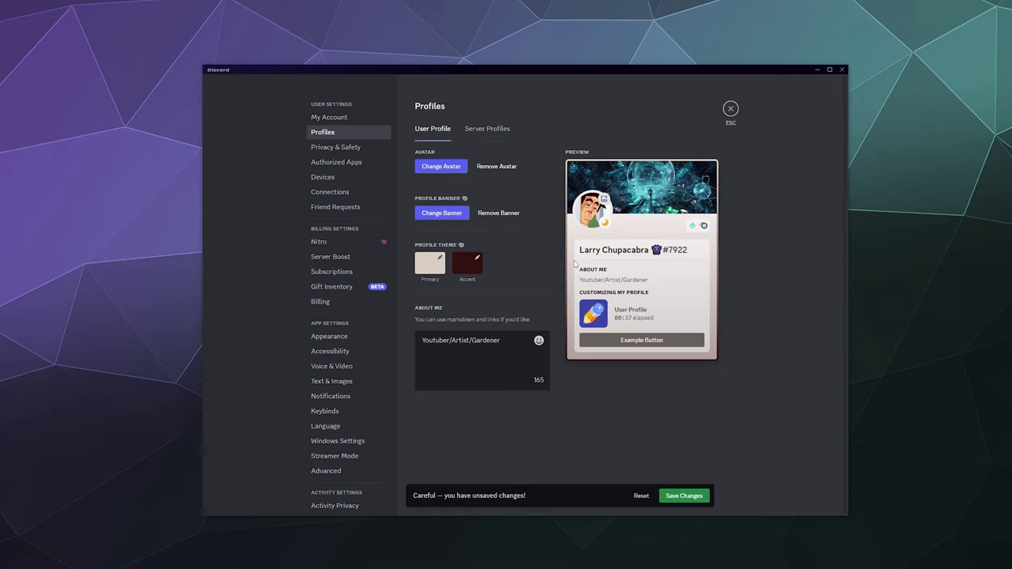
Try a 'Randowis' cat GIF as the avatar, then cancel and keep the original avatar.
left_click(621, 163)
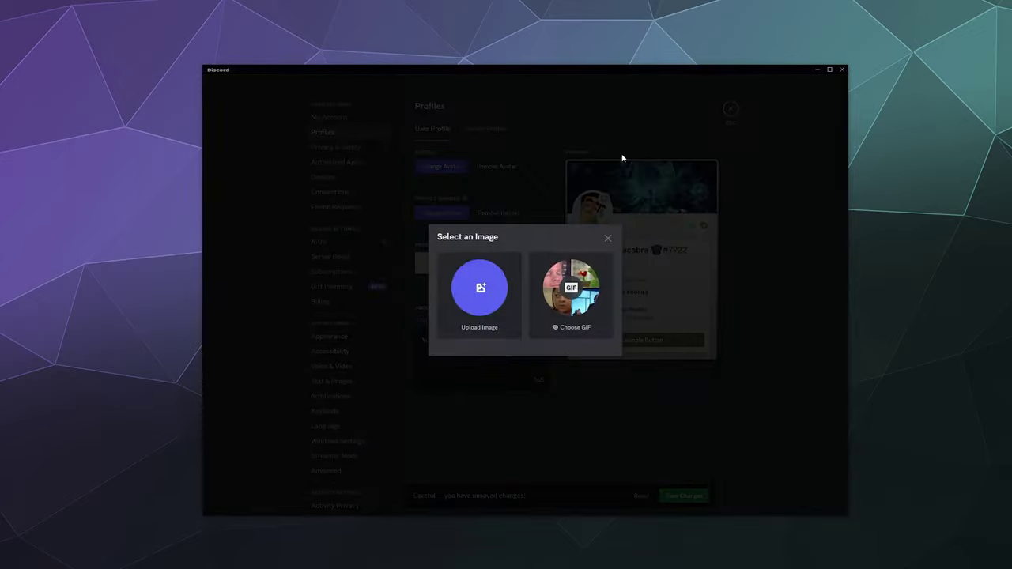
left_click(581, 293)
left_click(486, 190)
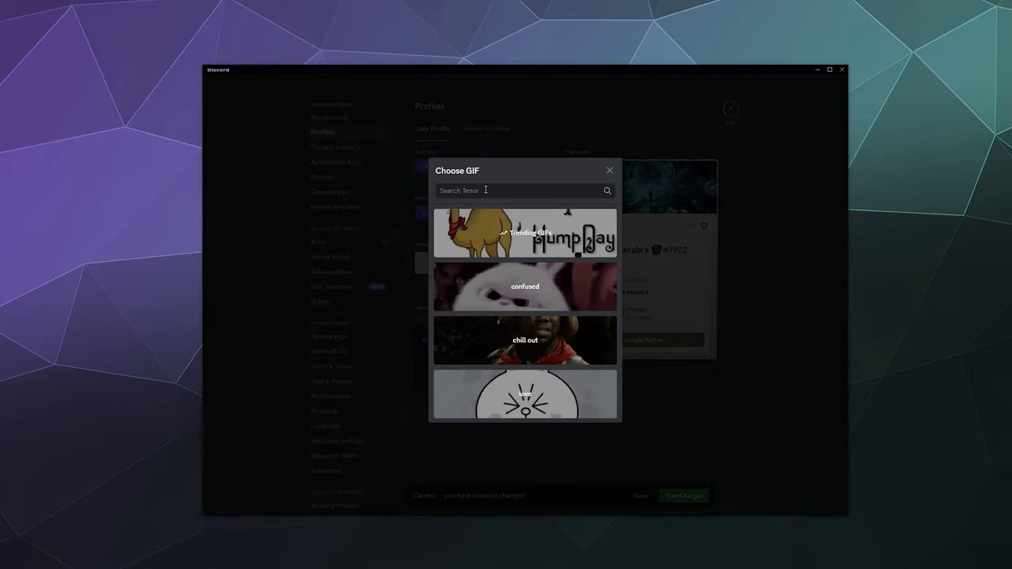
type("Ran")
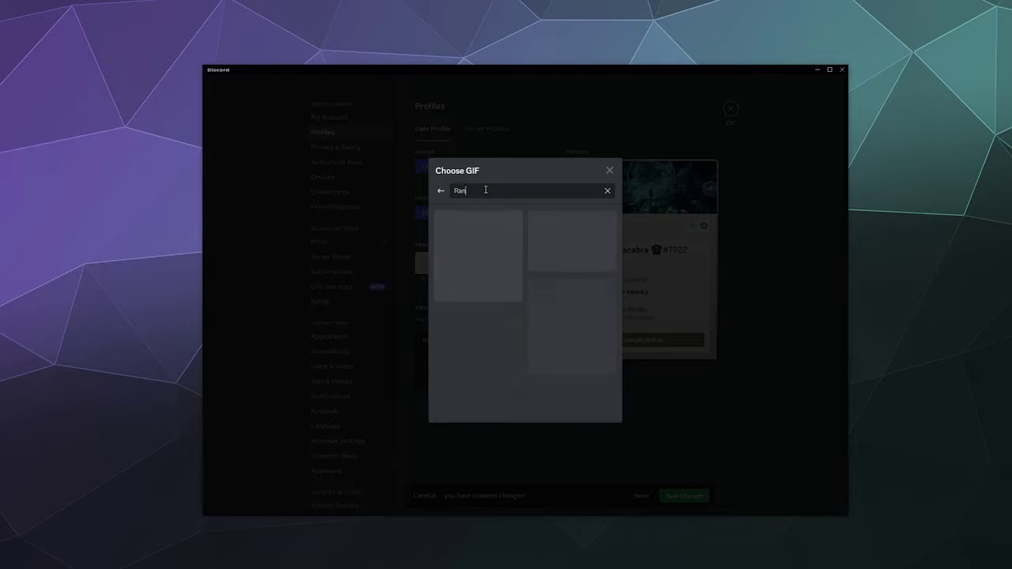
type("dowis")
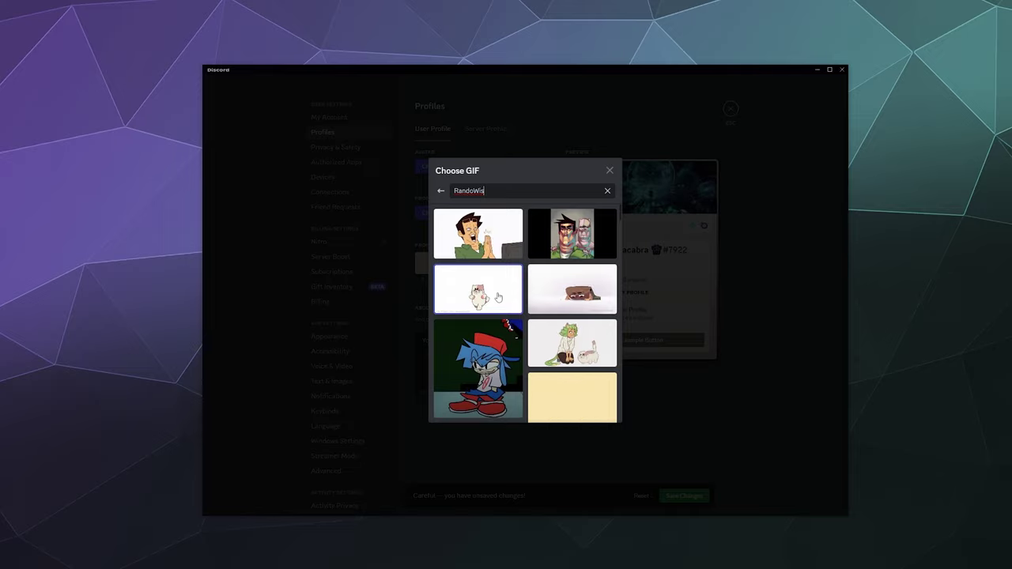
left_click(583, 301)
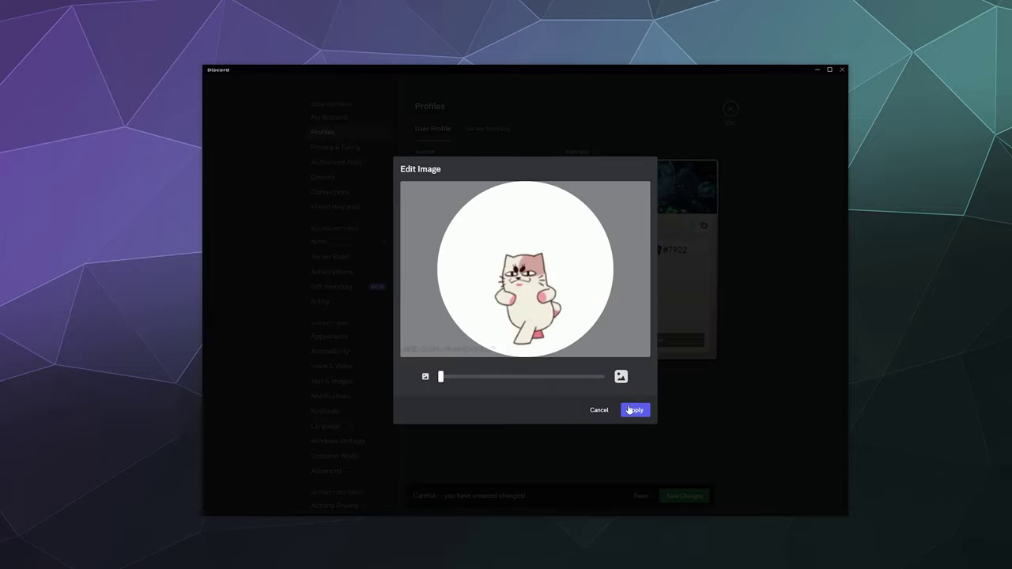
left_click_drag(443, 377, 590, 376)
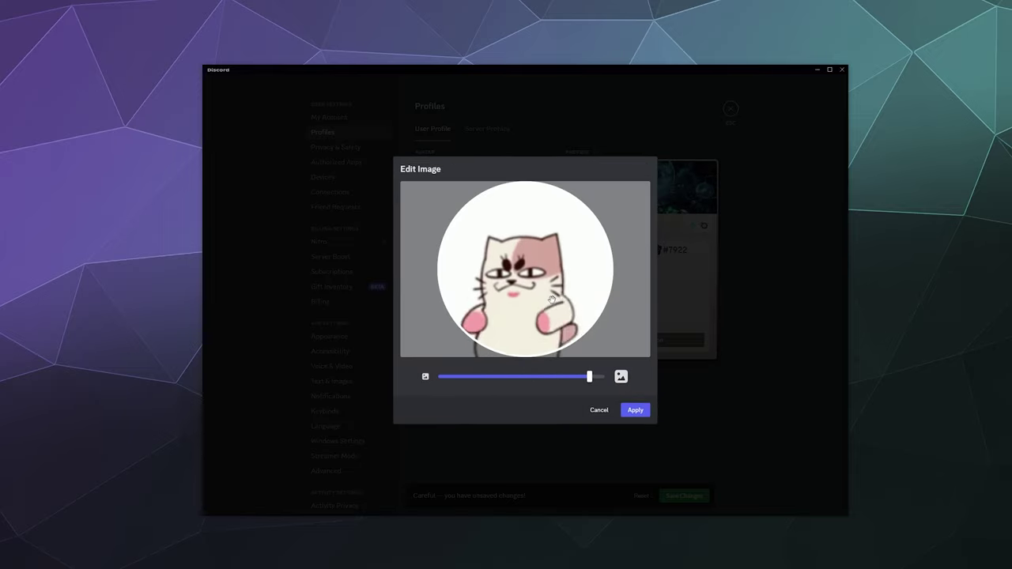
left_click(600, 411)
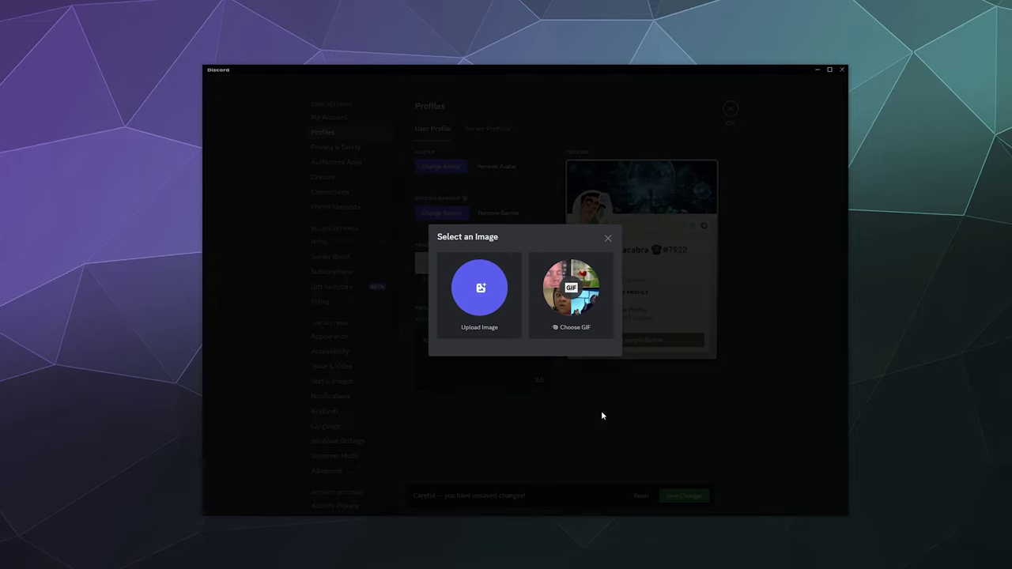
left_click(607, 235)
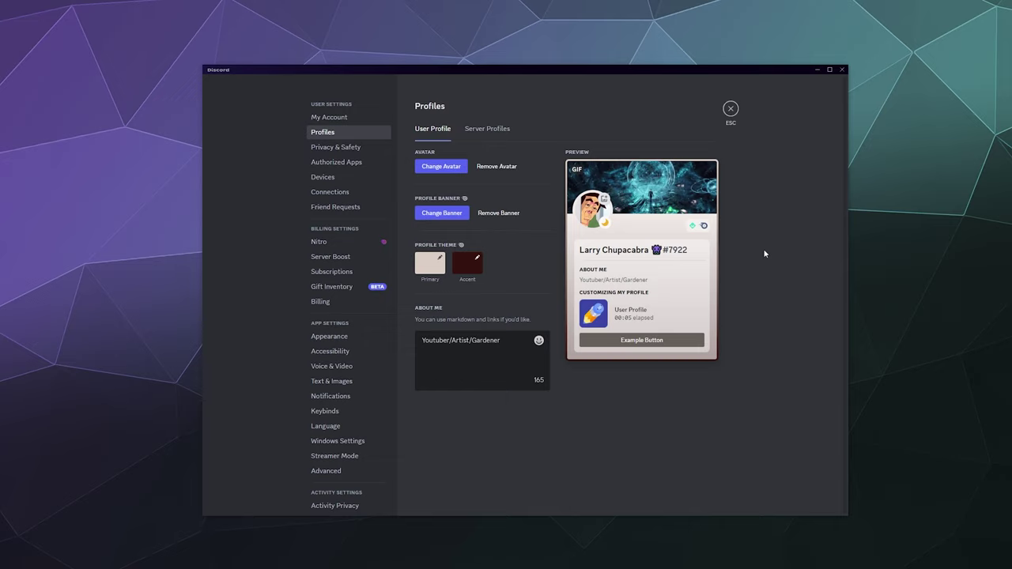
Show the Server Profiles settings with Chupacabra's Lair selected.
left_click(499, 138)
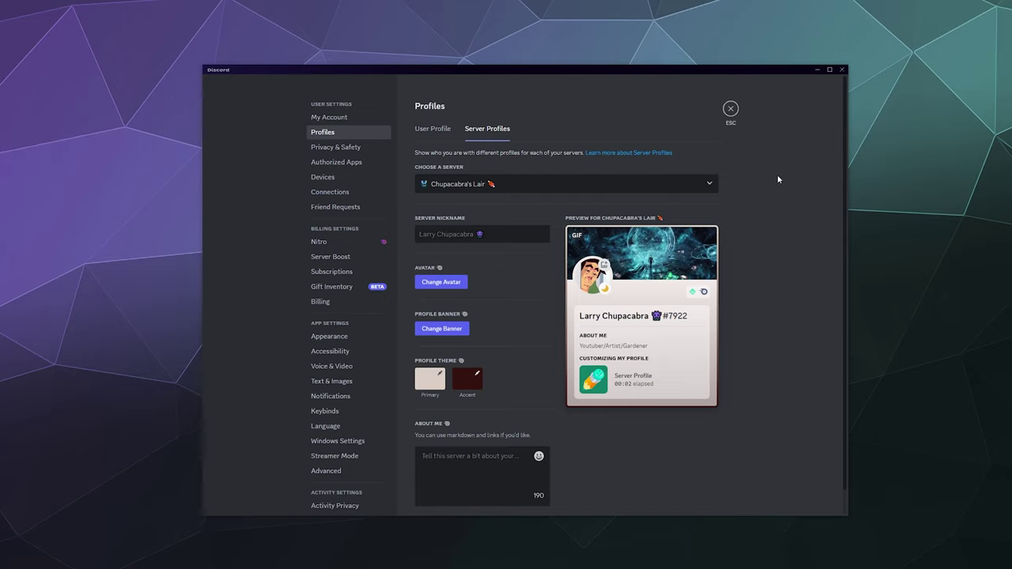
left_click(706, 184)
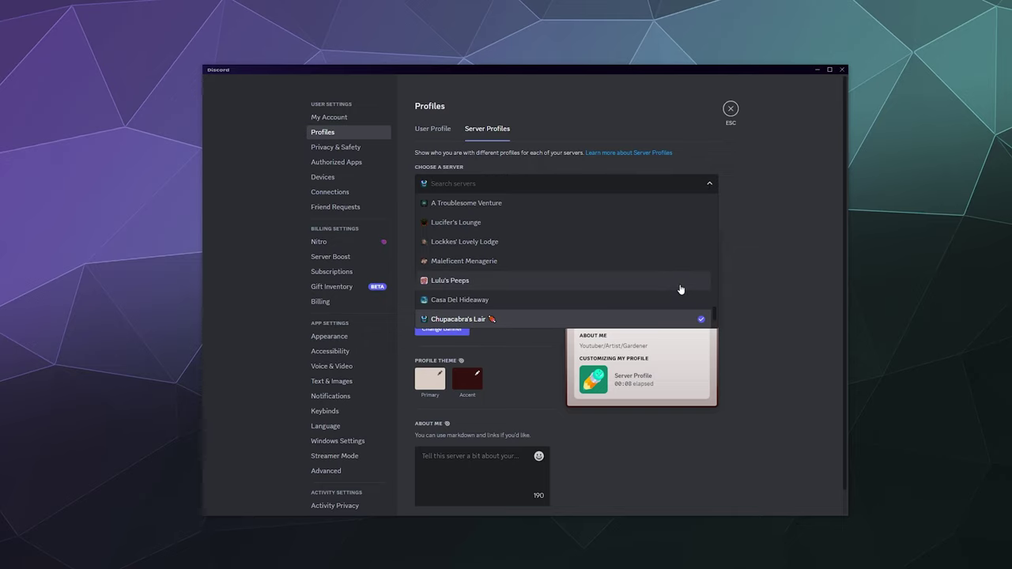
scroll(681, 291, "down", 2)
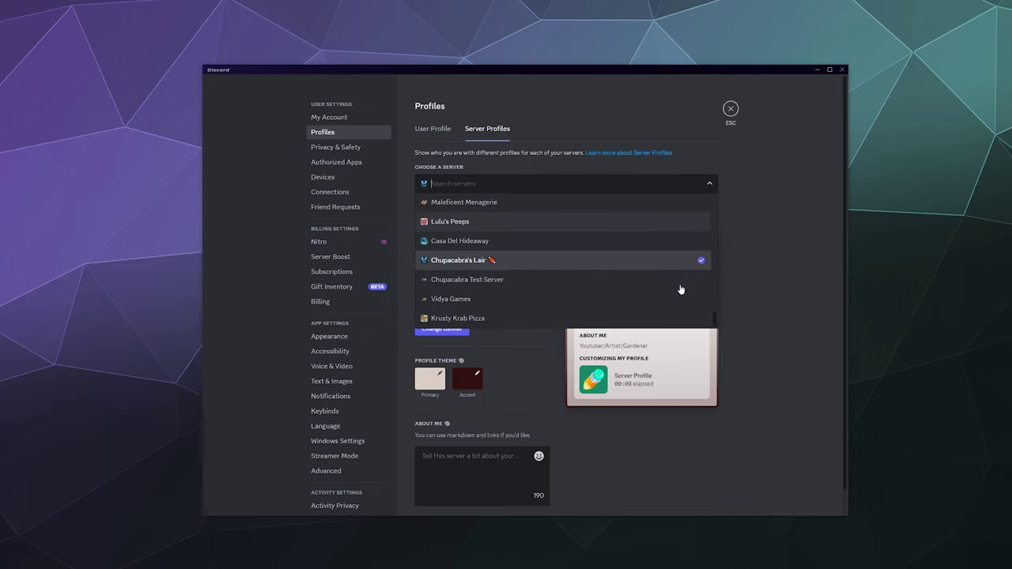
left_click(763, 273)
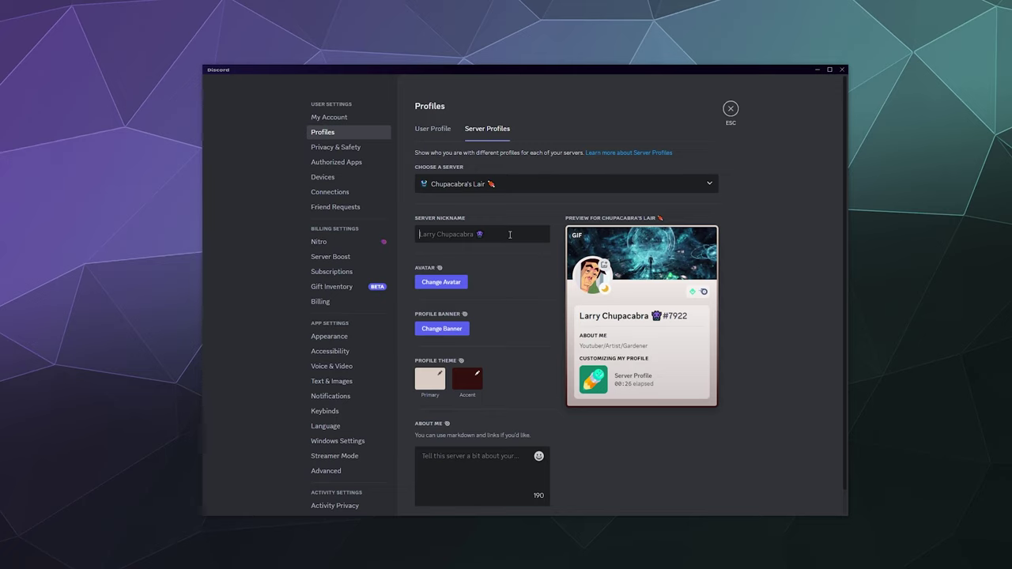
Enter a server nickname, then clear the nickname field again.
type("Larry ")
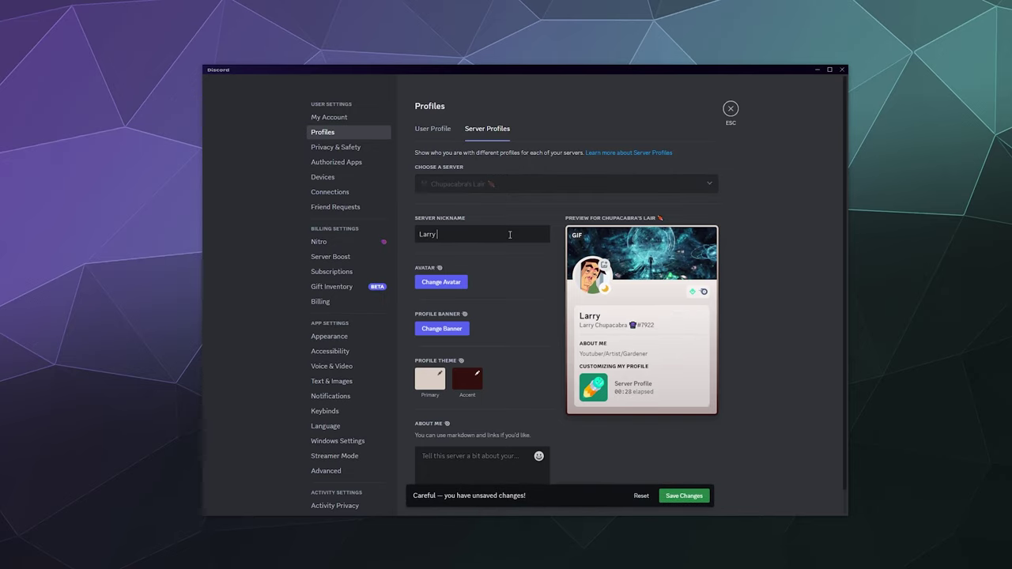
type("Chupacabra")
triple_click(505, 234)
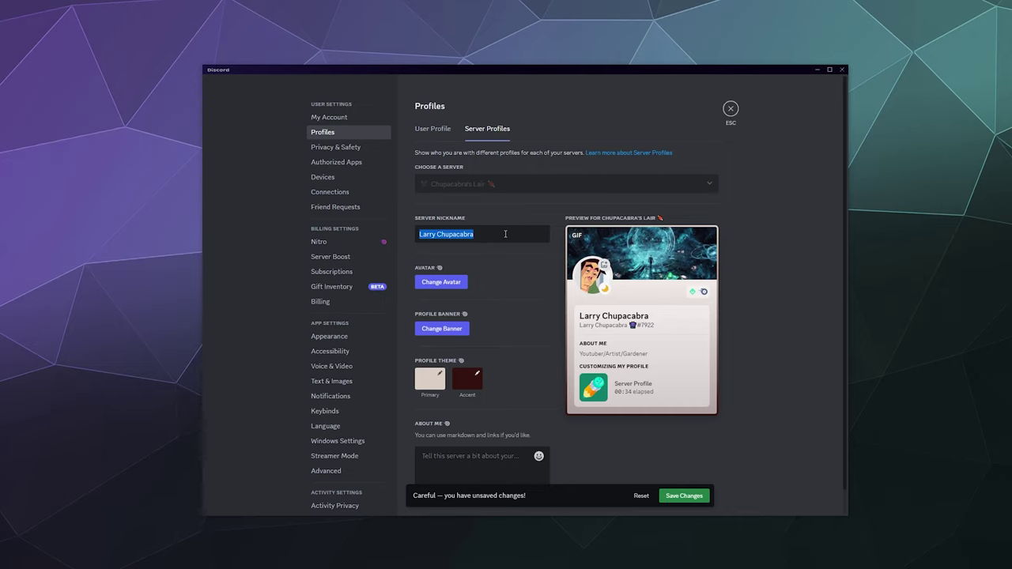
key("BackSpace")
Set the server banner to the snarling creature GIF from a 'chupacabra' search, repositioned in the crop.
left_click(658, 265)
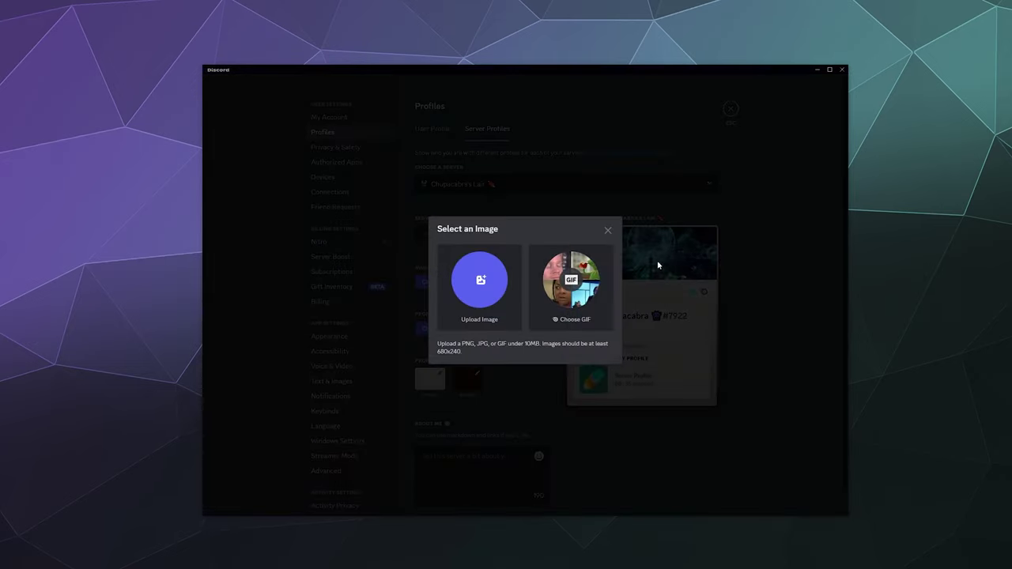
left_click(561, 271)
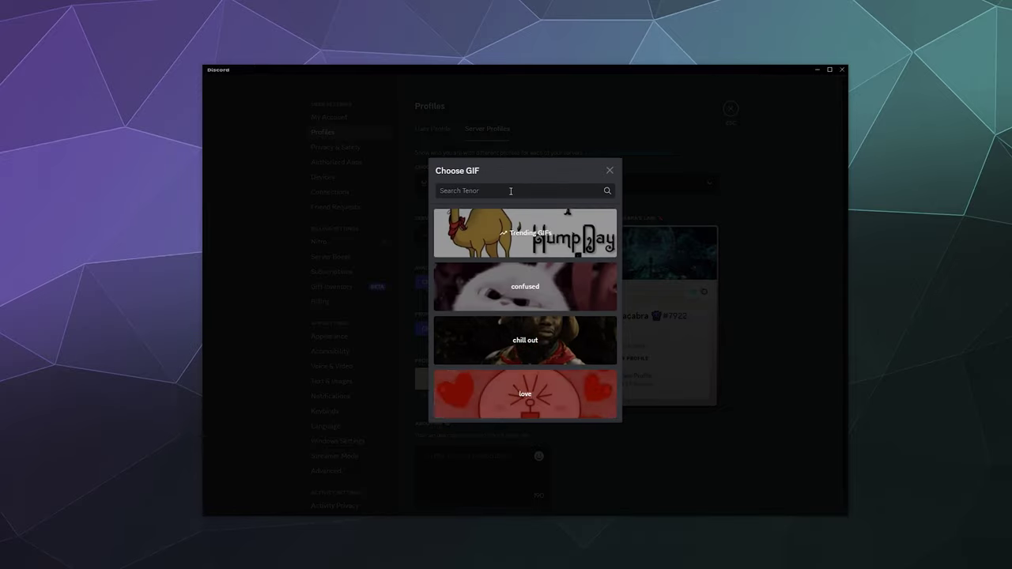
type("c")
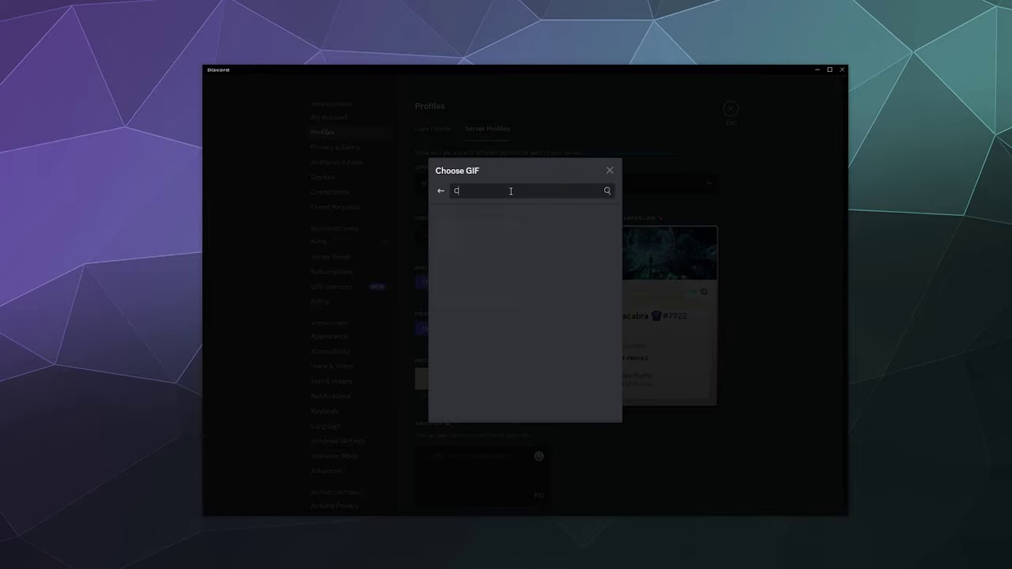
type("hupacabra")
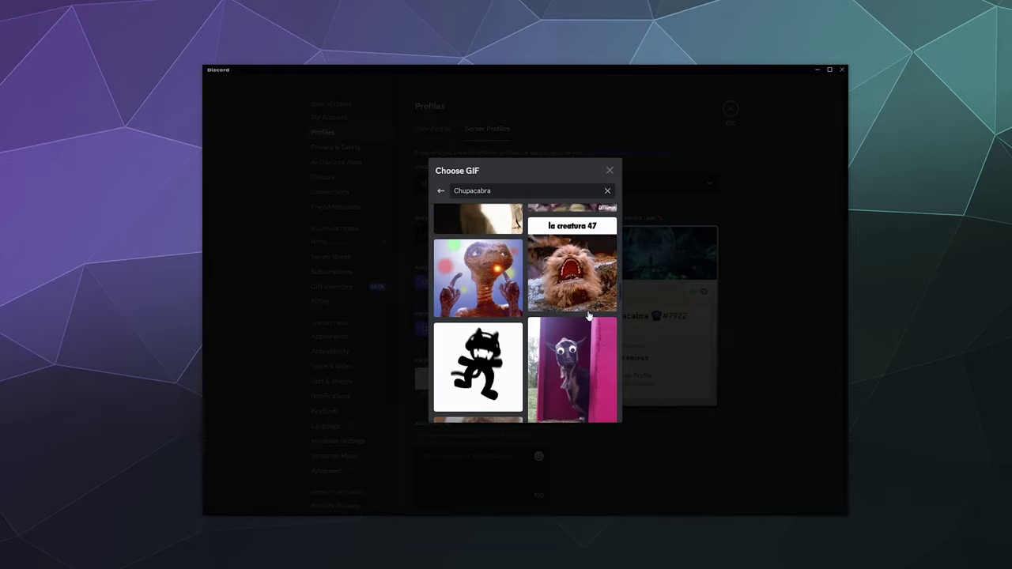
left_click(574, 290)
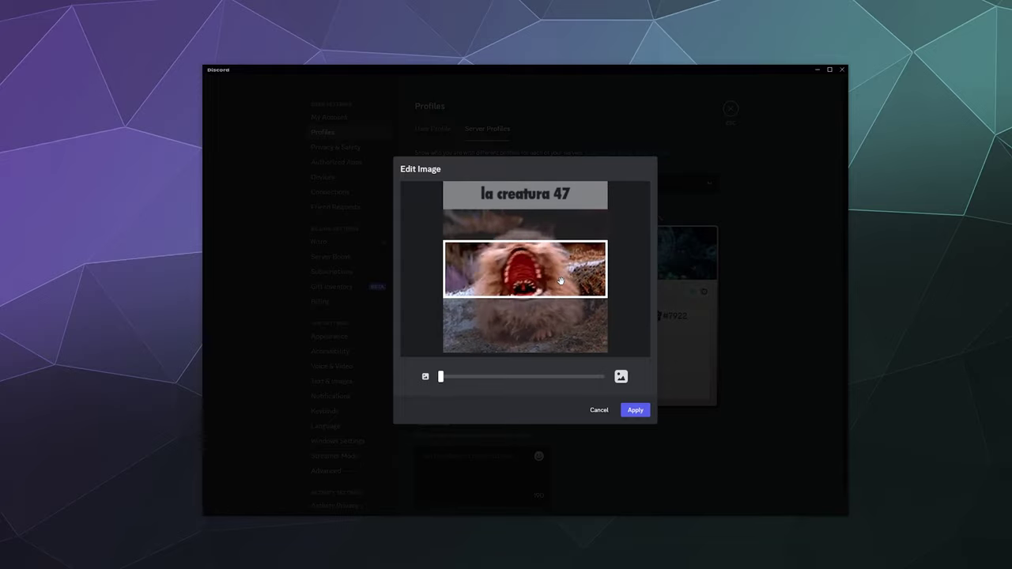
left_click_drag(560, 282, 561, 271)
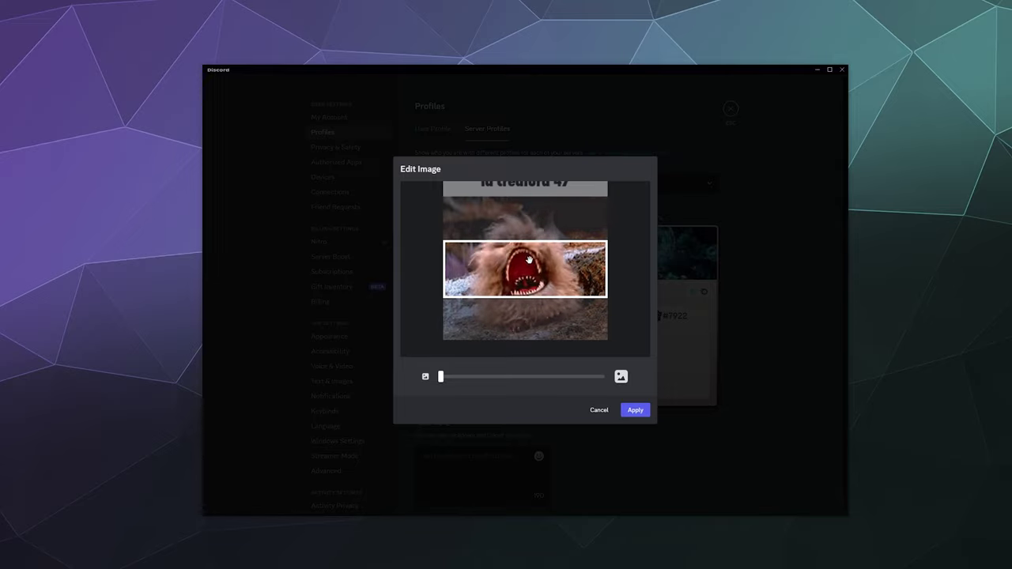
mouse_move(529, 259)
left_mouse_down()
mouse_move(531, 293)
mouse_move(530, 271)
left_mouse_up()
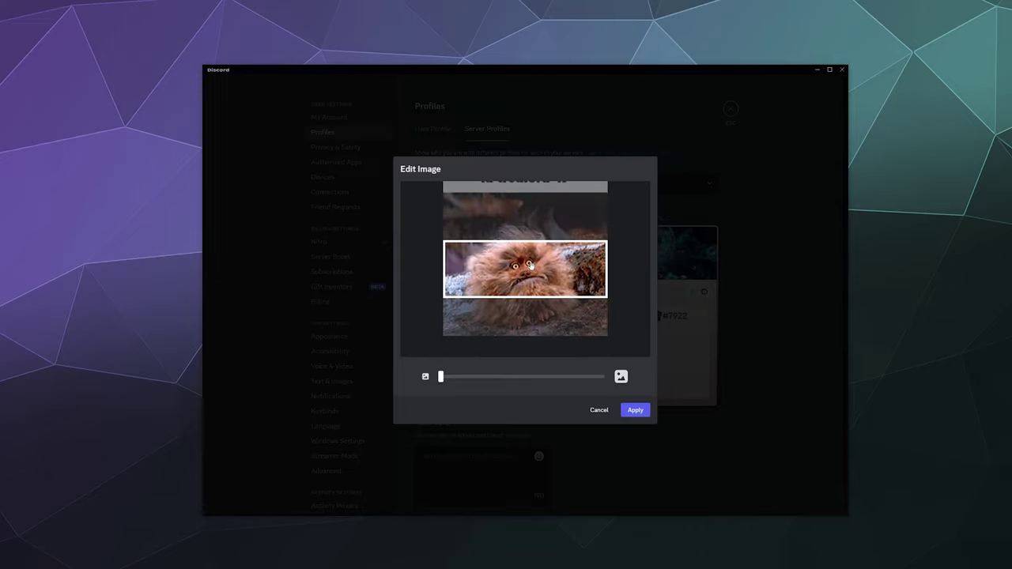
left_click(636, 411)
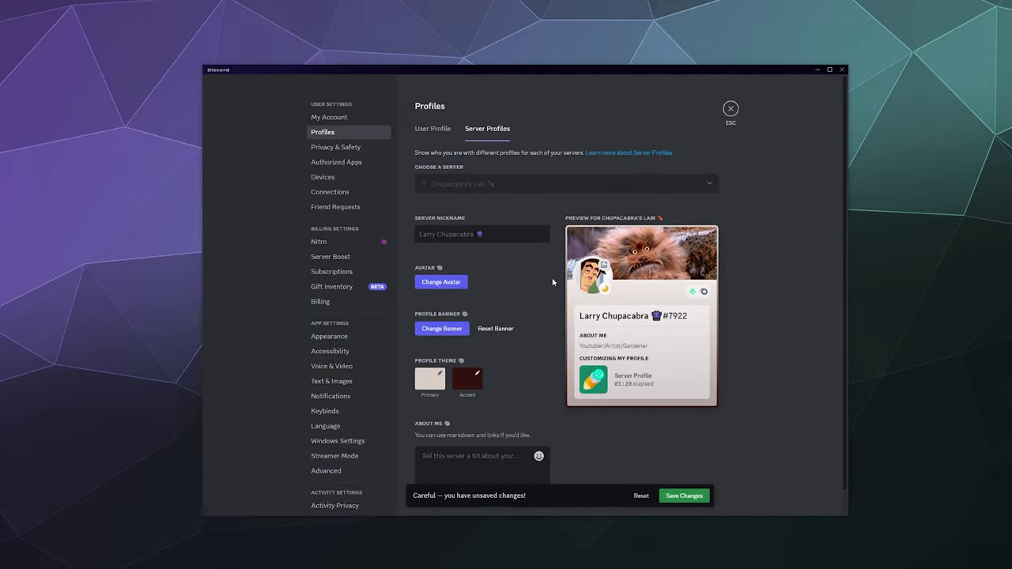
Set the server avatar to the 'Randowis' cartoon cat GIF, zoomed in to maximum.
left_click(441, 281)
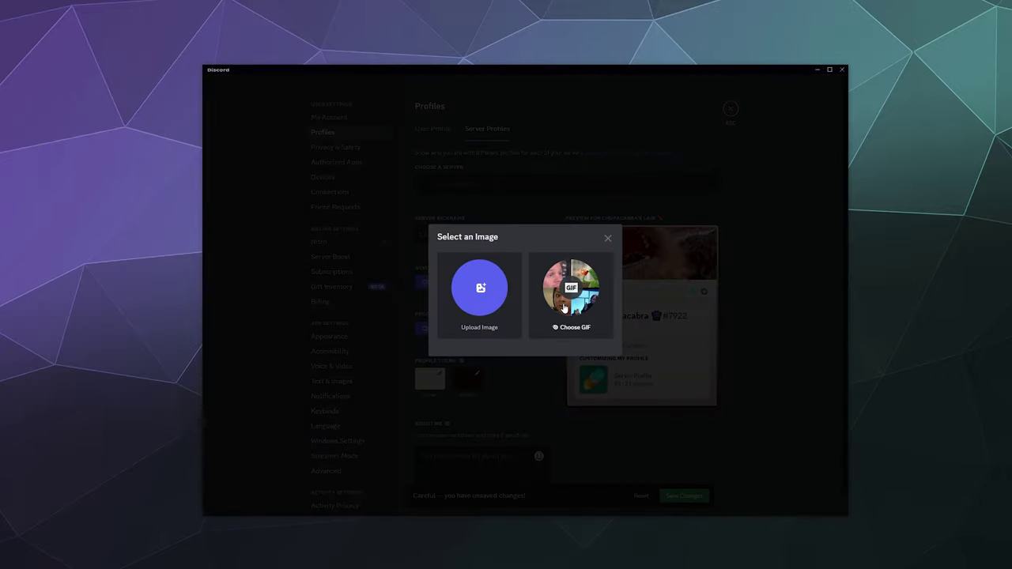
left_click(563, 309)
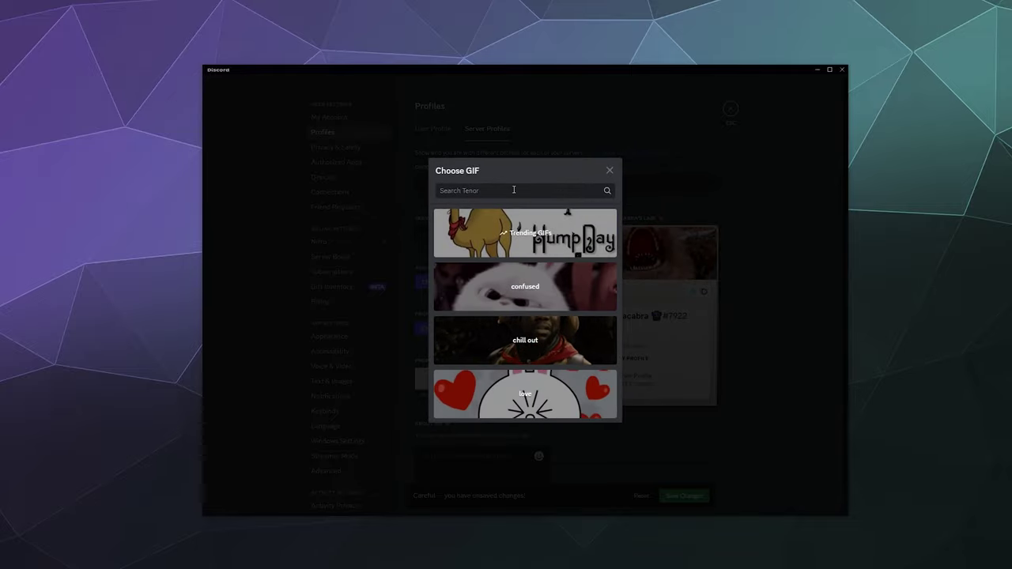
type("Rando")
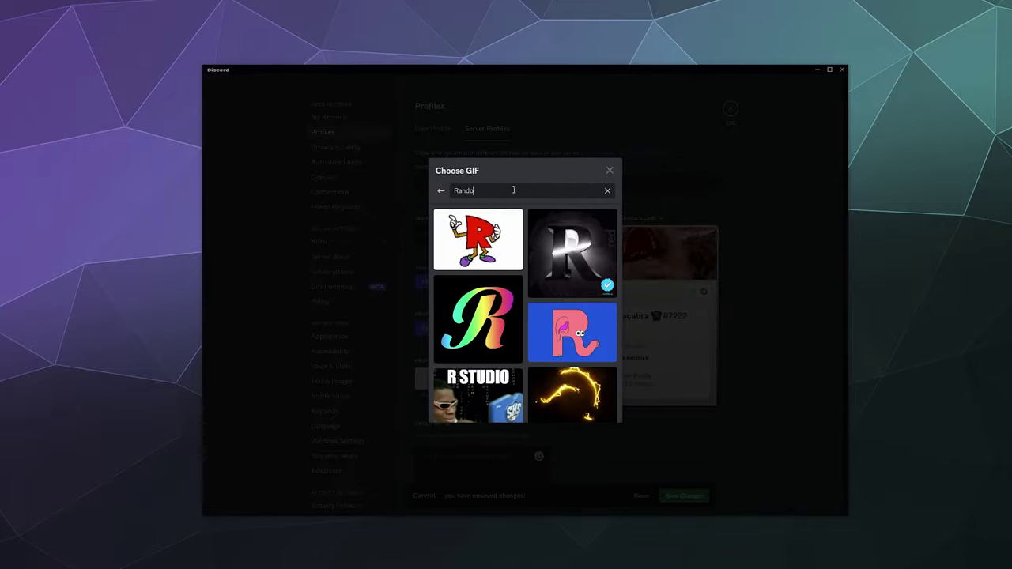
type("wis")
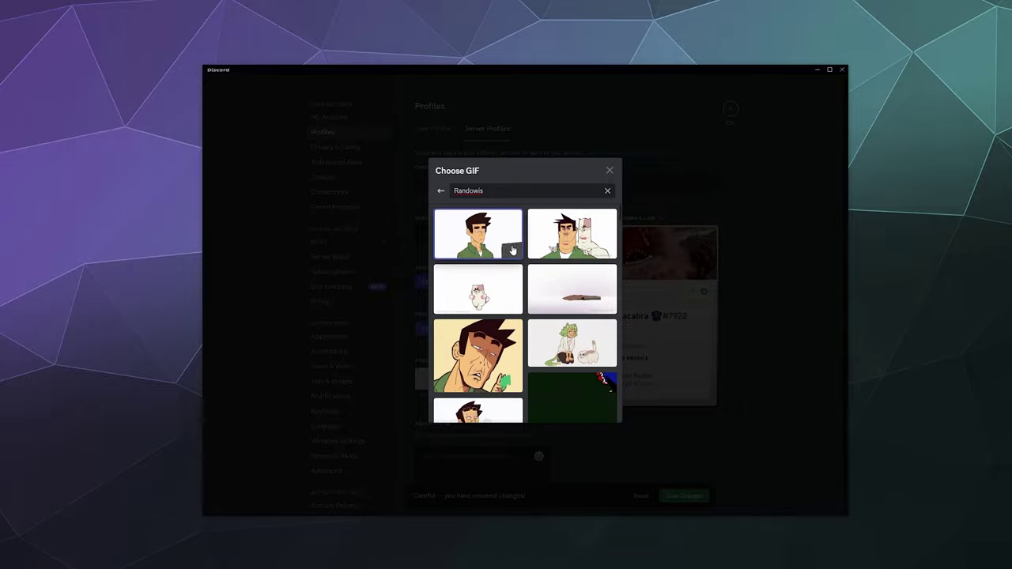
scroll(527, 336, "down", 3)
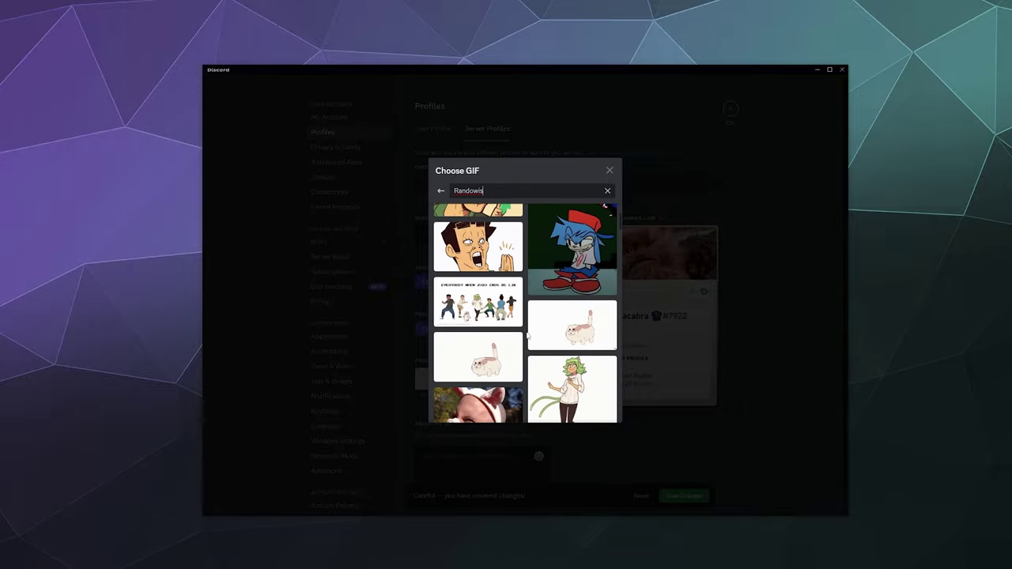
scroll(527, 337, "down", 10)
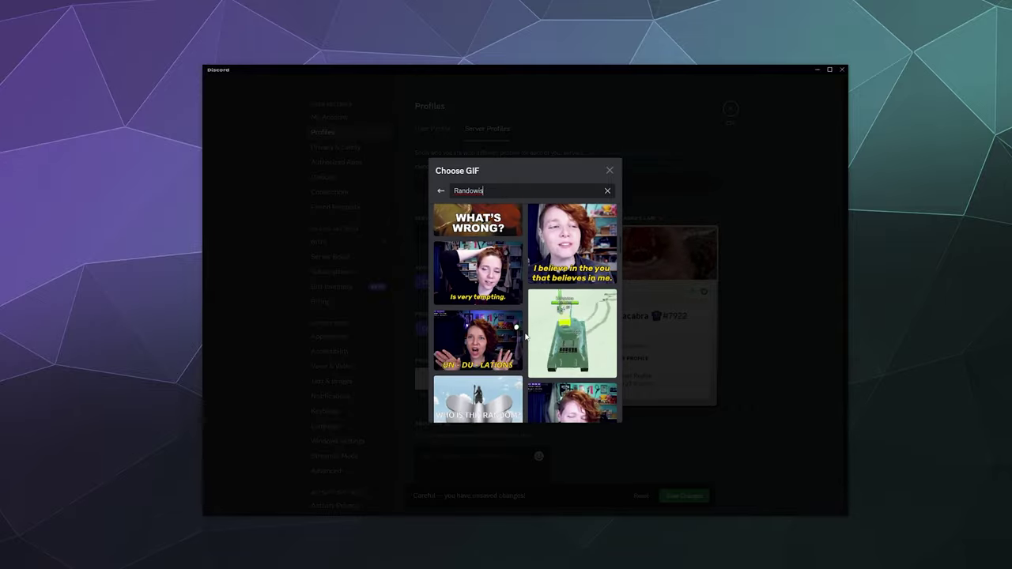
scroll(524, 333, "down", 5)
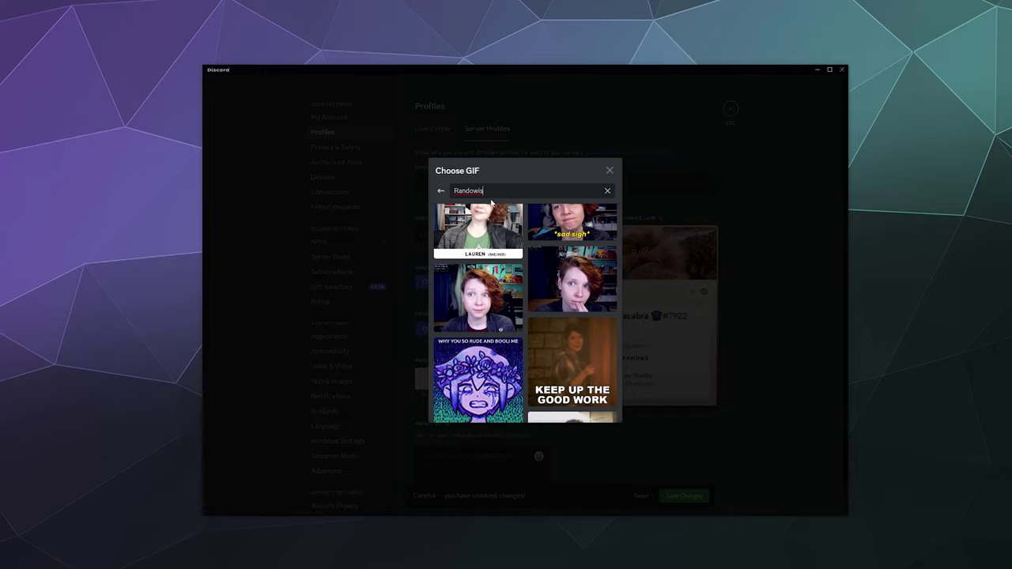
scroll(527, 357, "down", 5)
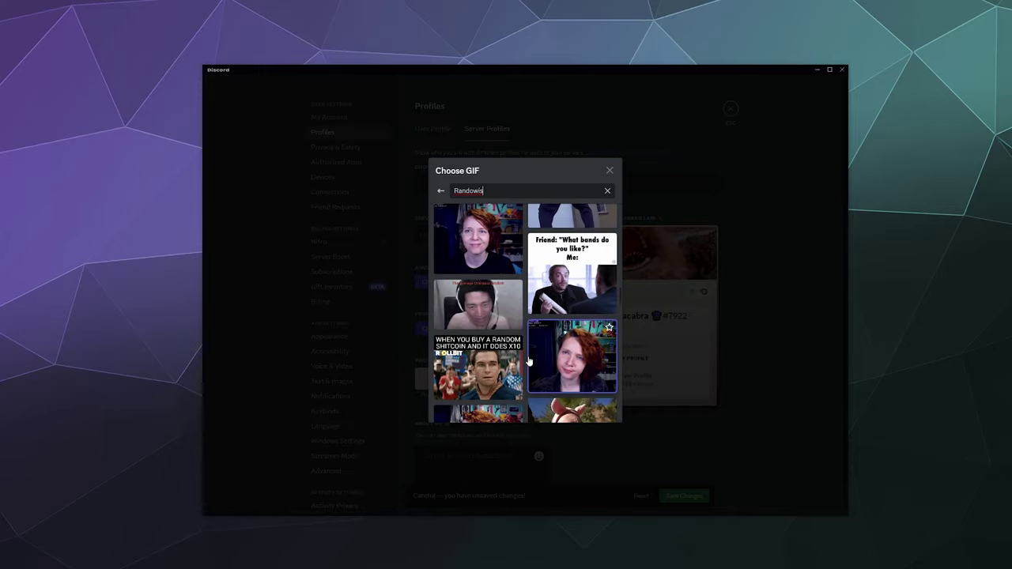
scroll(527, 360, "up", 10)
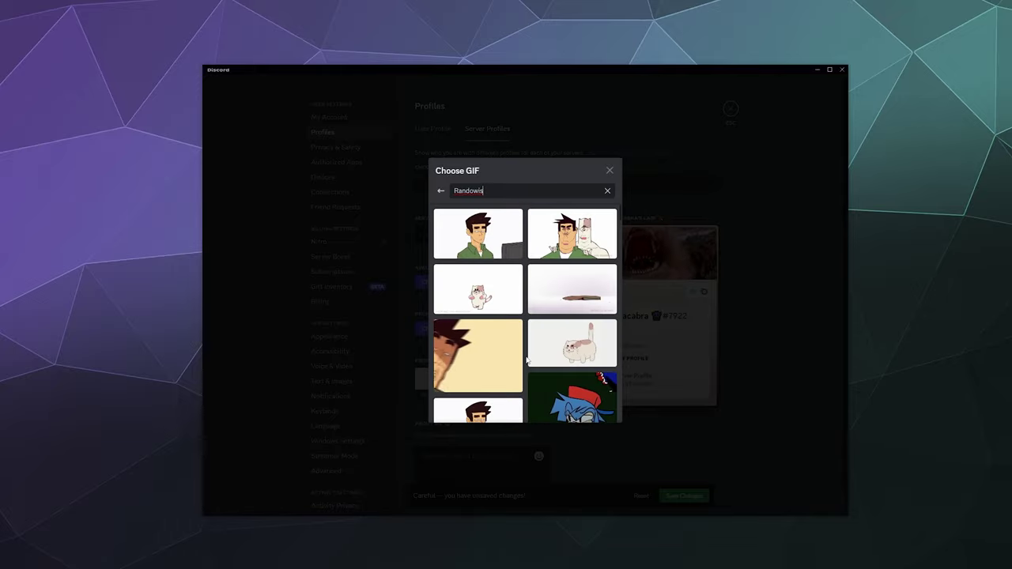
left_click(513, 271)
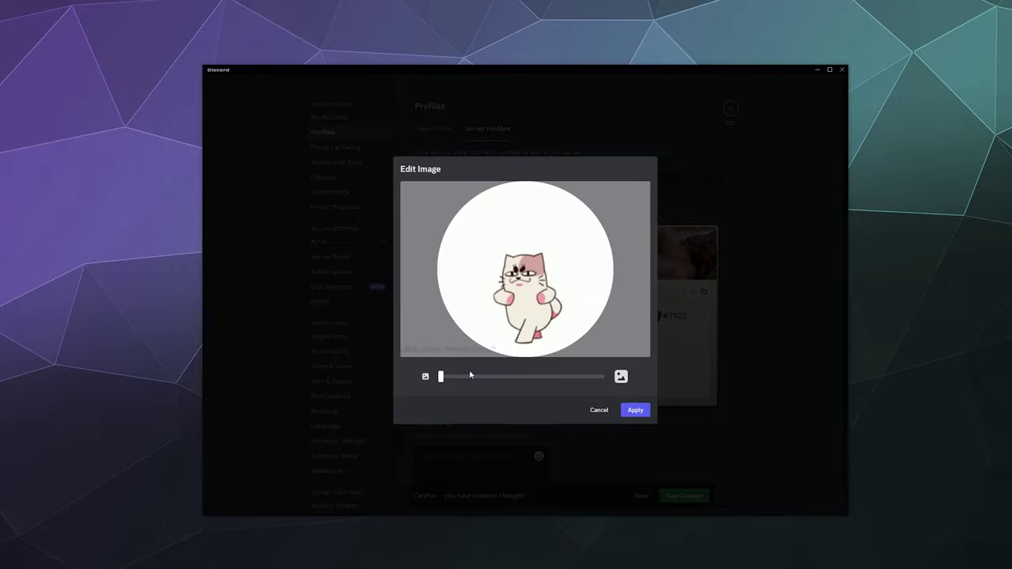
left_click_drag(442, 377, 645, 373)
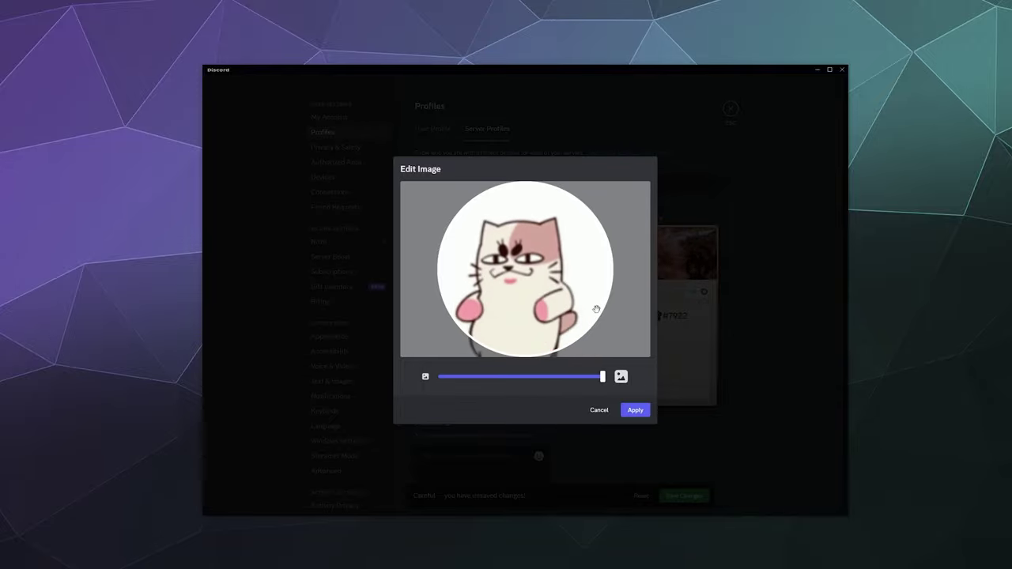
left_click(641, 412)
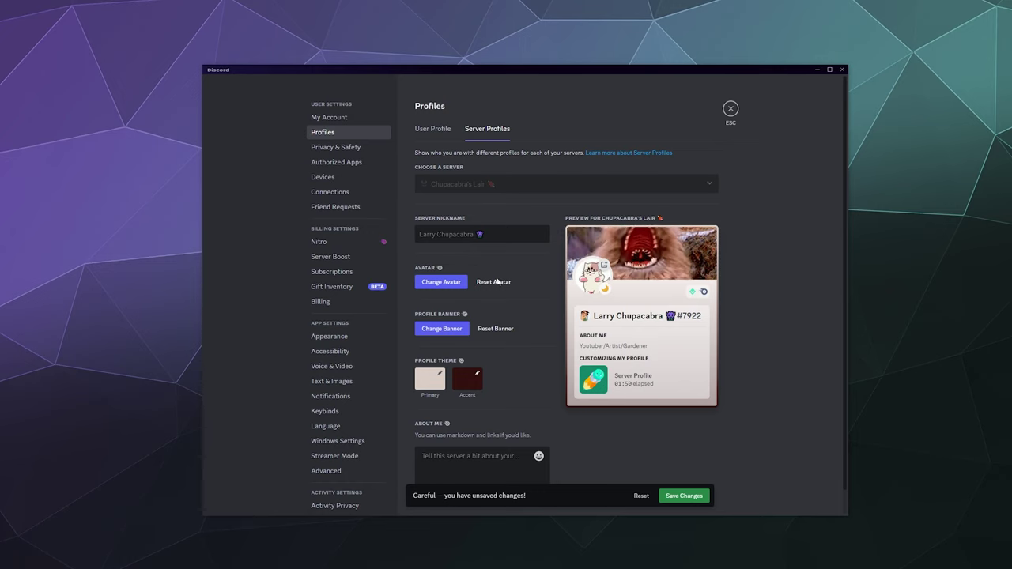
Write the two-paragraph 'Head Hancho' About Me bio and save the server profile.
scroll(550, 355, "down", 1)
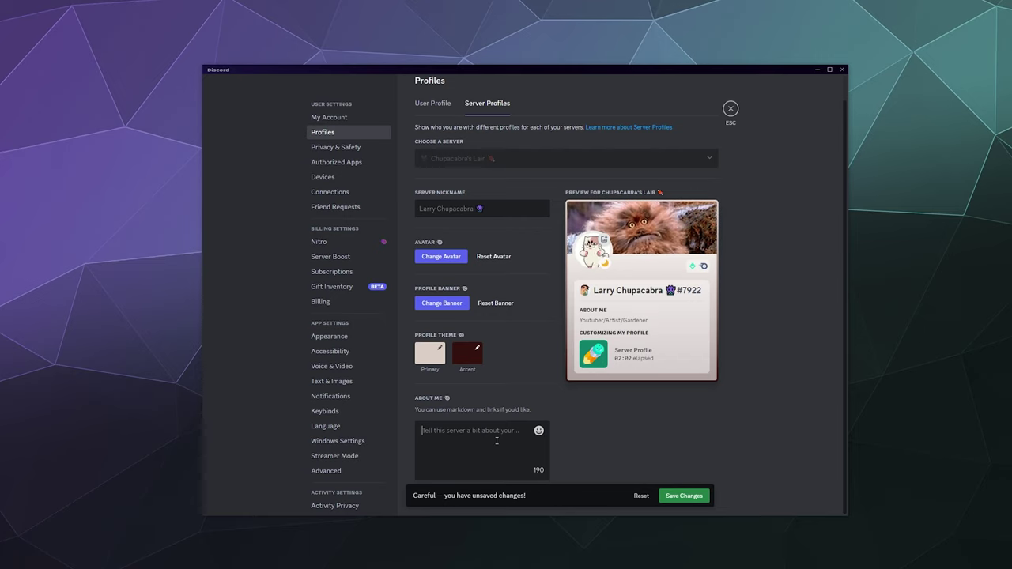
type("The")
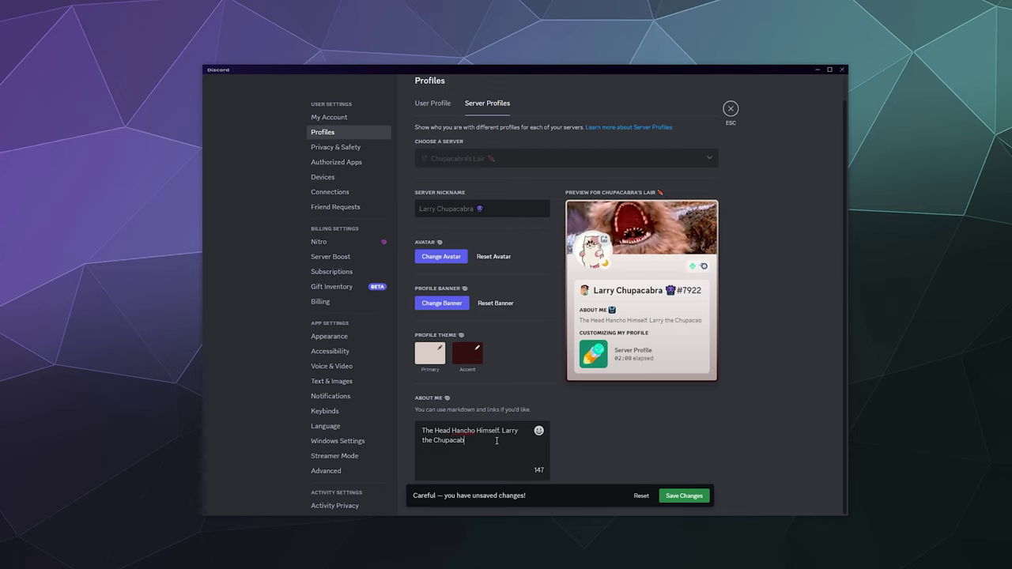
type("ra.")
key("Return")
key("Return")
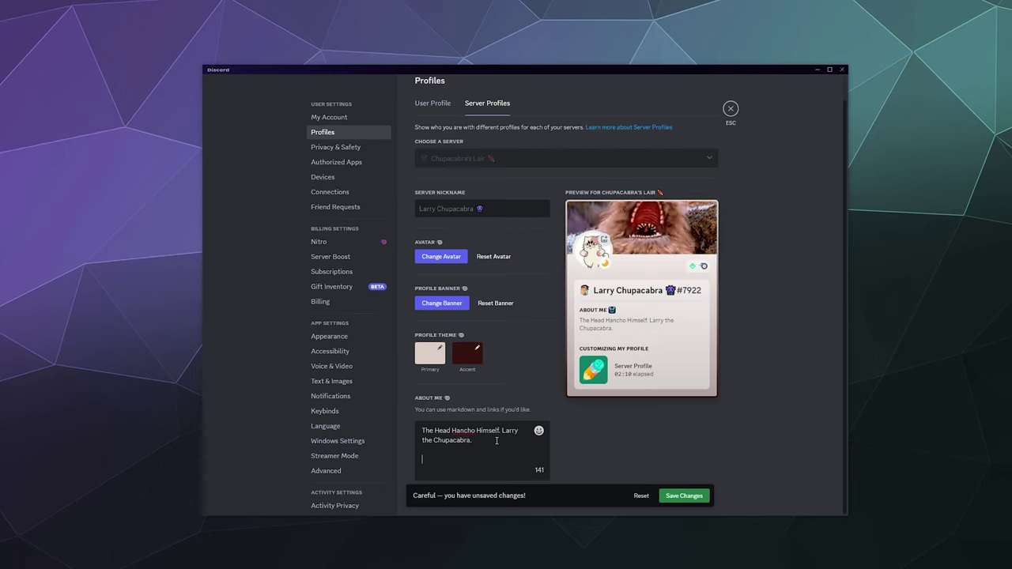
type("If you have any questi")
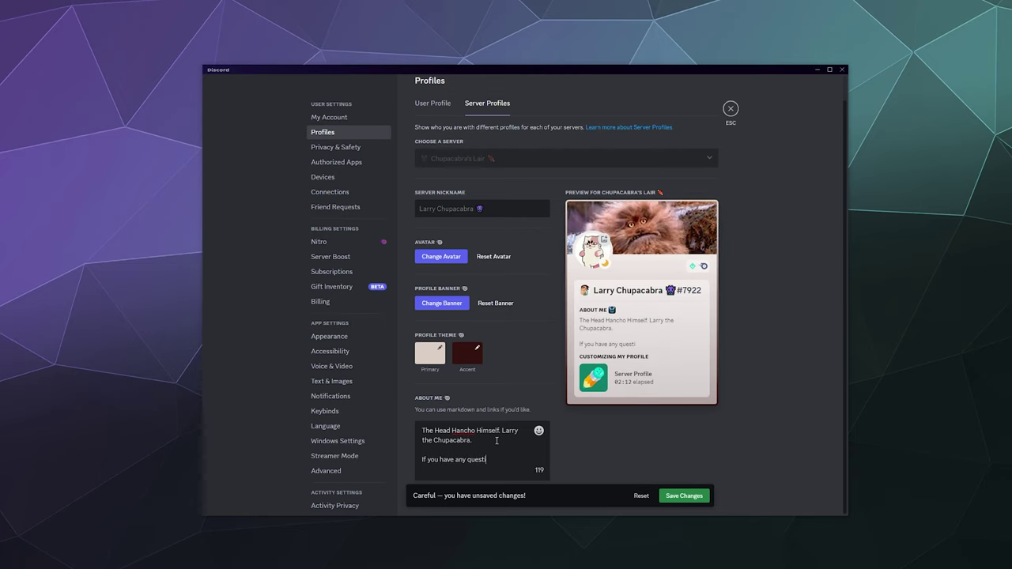
type("al. Let me know.")
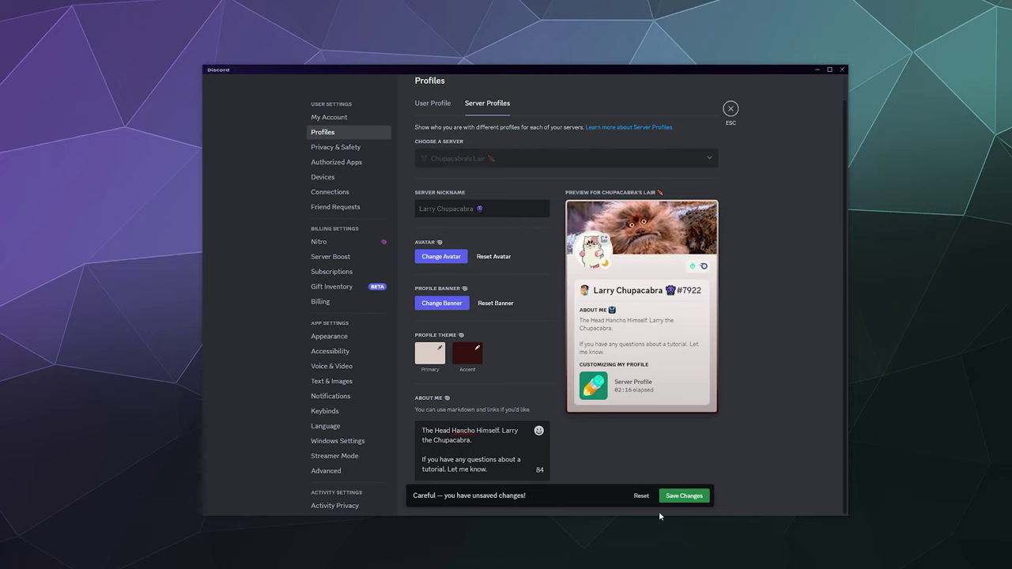
left_click(680, 497)
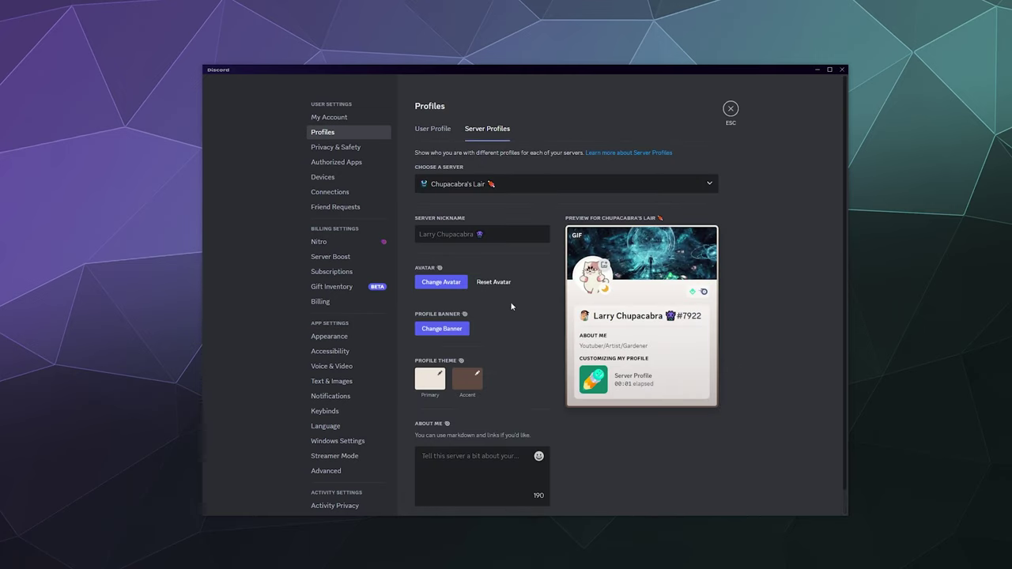
Pick Chupacabra Test Server, then The Pasta Bowl, from the server dropdown.
scroll(528, 352, "down", 1)
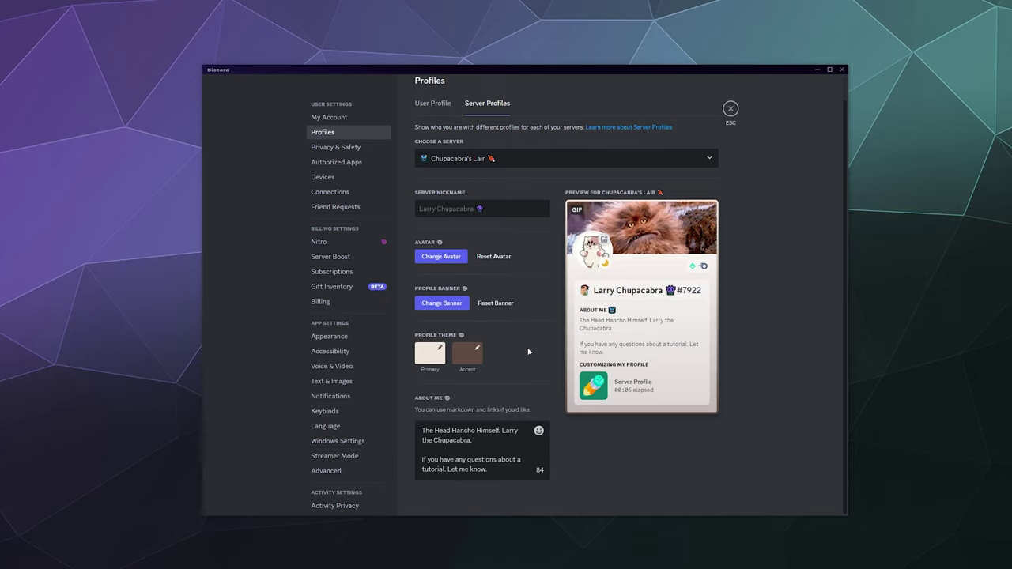
left_click(498, 164)
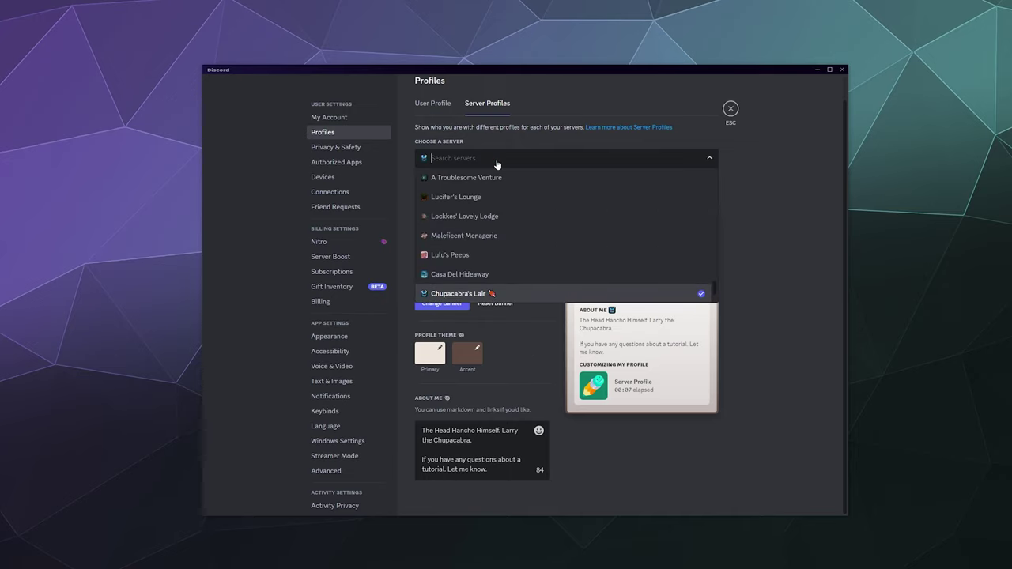
scroll(522, 267, "down", 2)
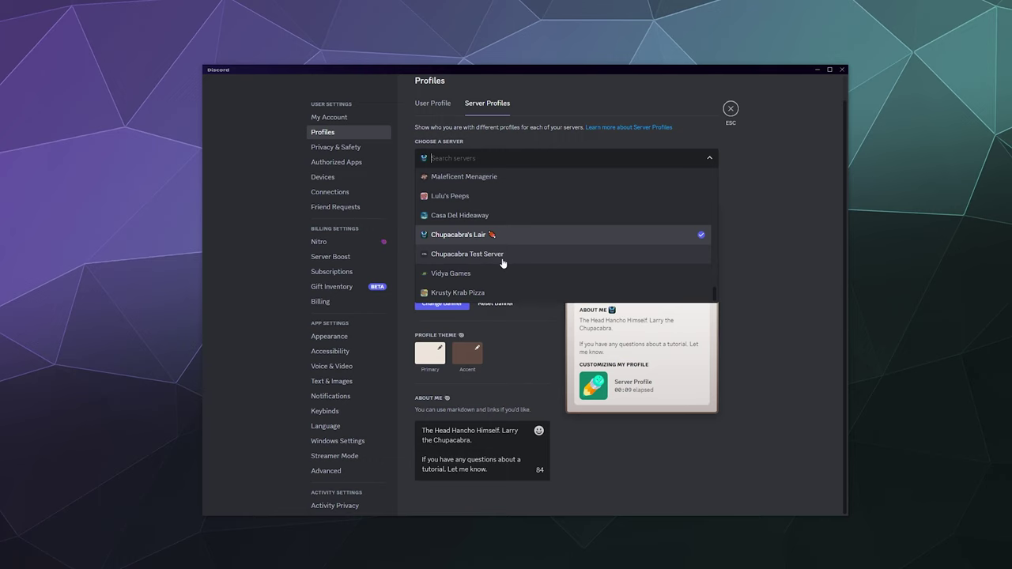
left_click(502, 255)
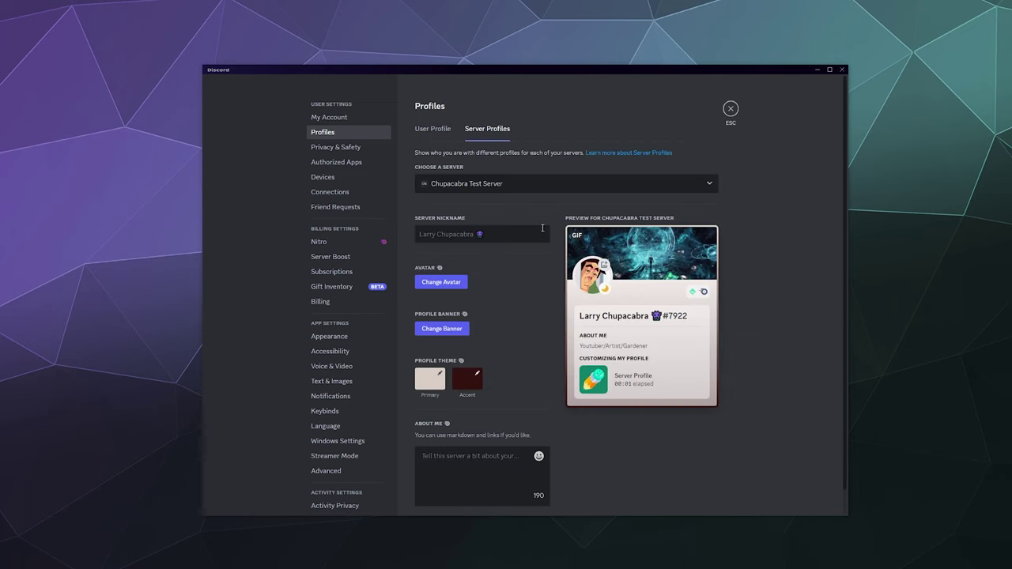
left_click(524, 182)
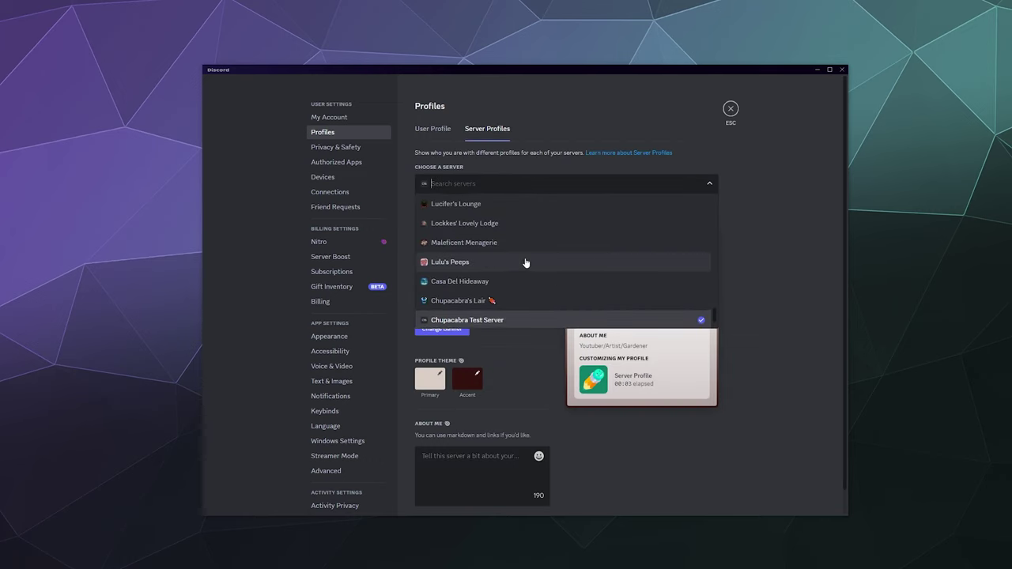
scroll(526, 261, "up", 1)
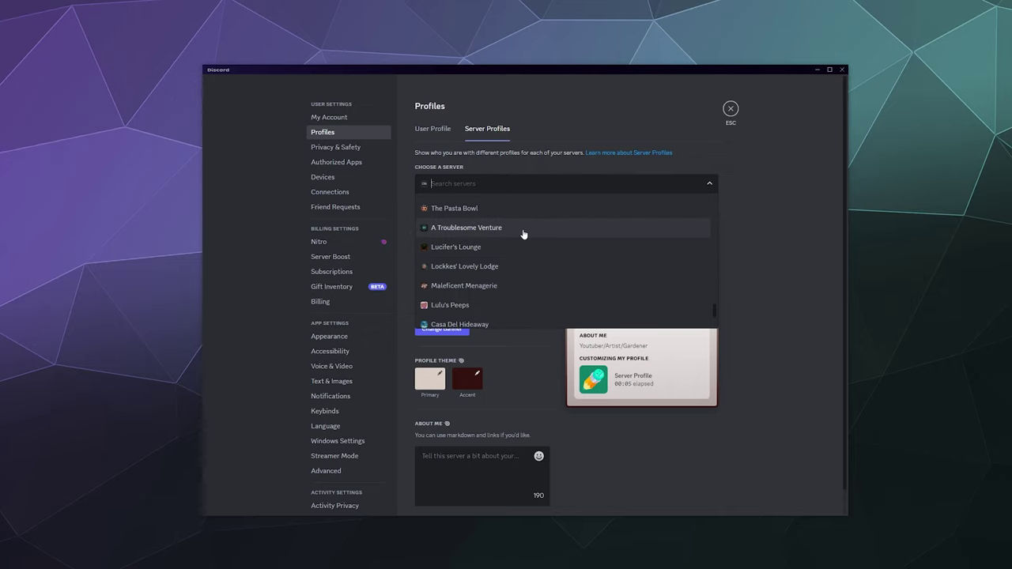
scroll(524, 237, "up", 1)
left_click(525, 253)
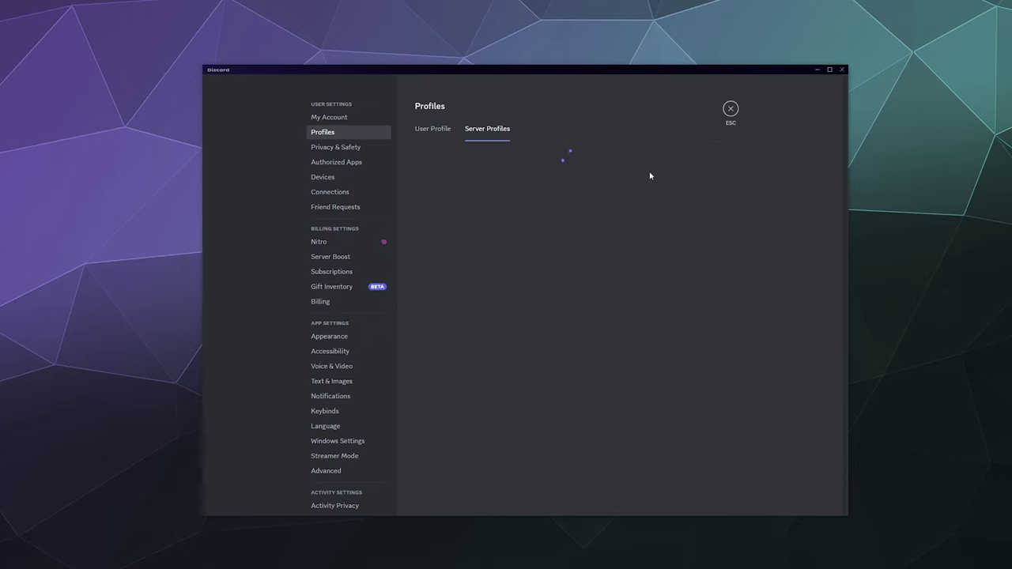
left_click(656, 267)
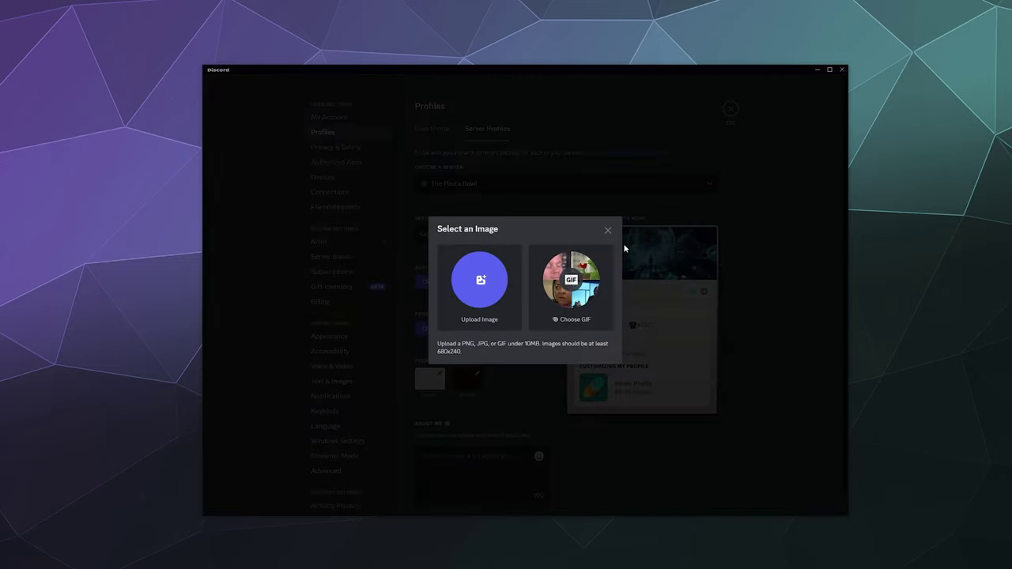
left_click(584, 293)
left_click(501, 190)
type("Pasta")
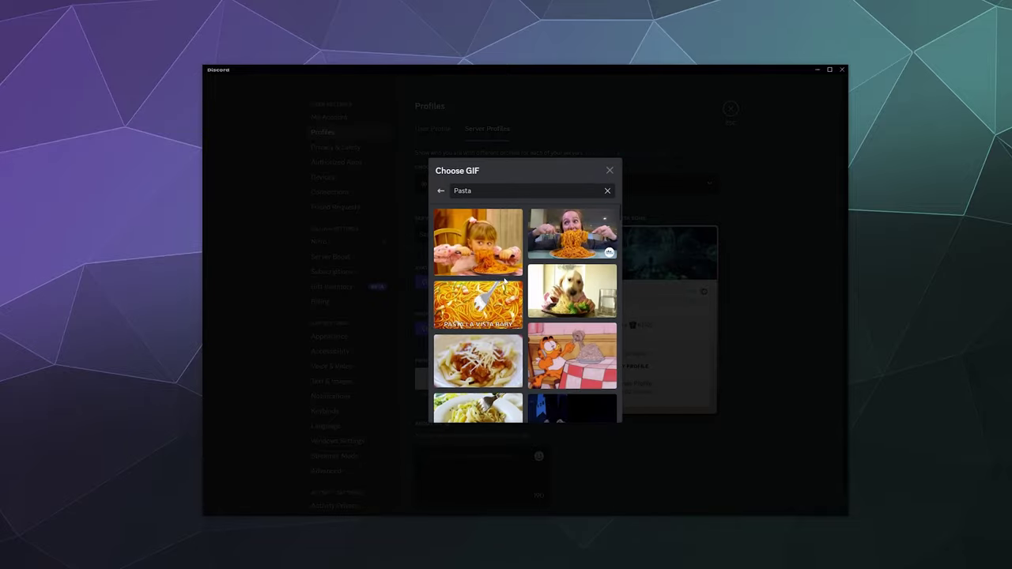
scroll(500, 334, "down", 2)
scroll(500, 334, "down", 5)
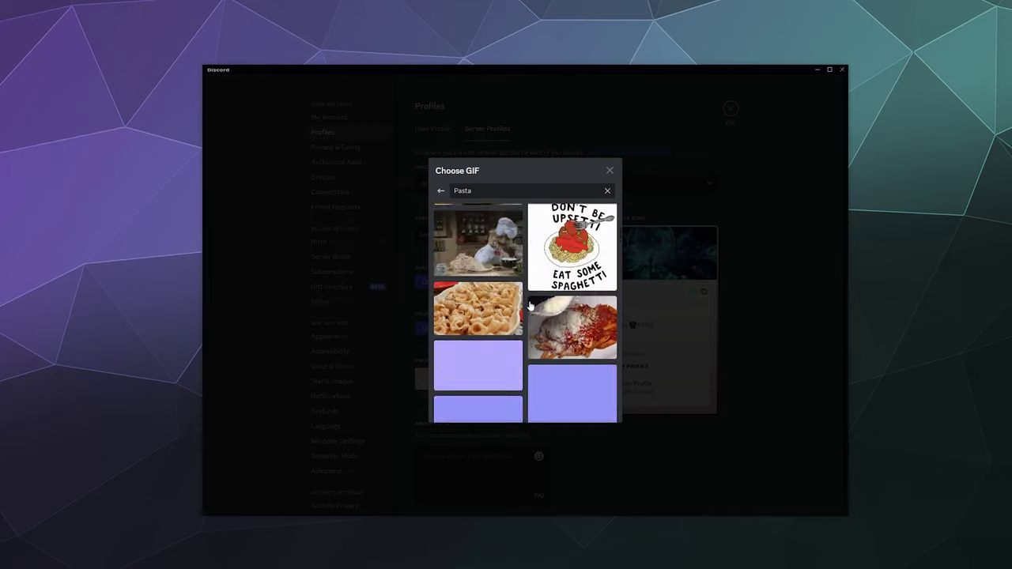
scroll(546, 309, "down", 3)
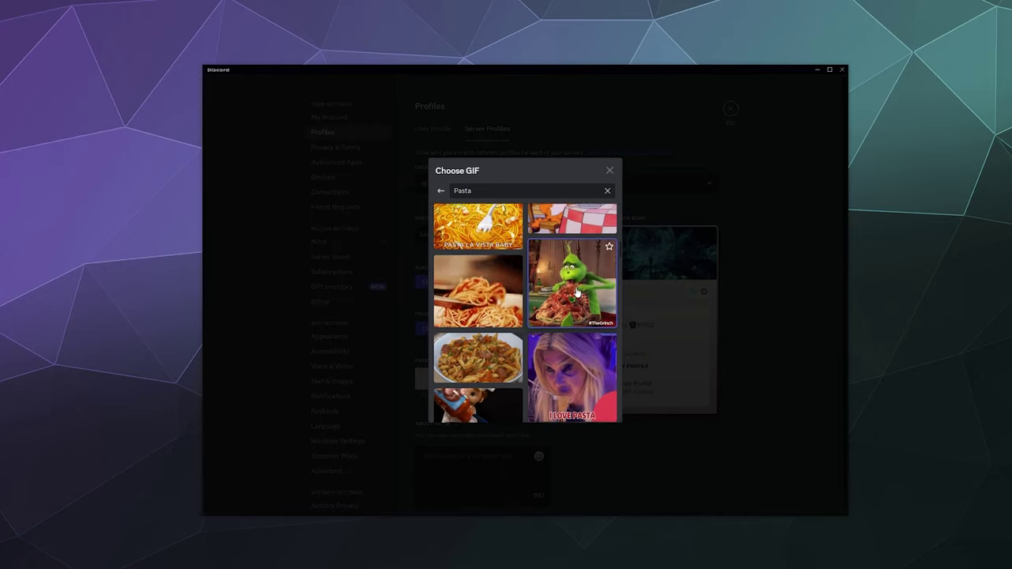
scroll(546, 307, "down", 2)
left_click(509, 273)
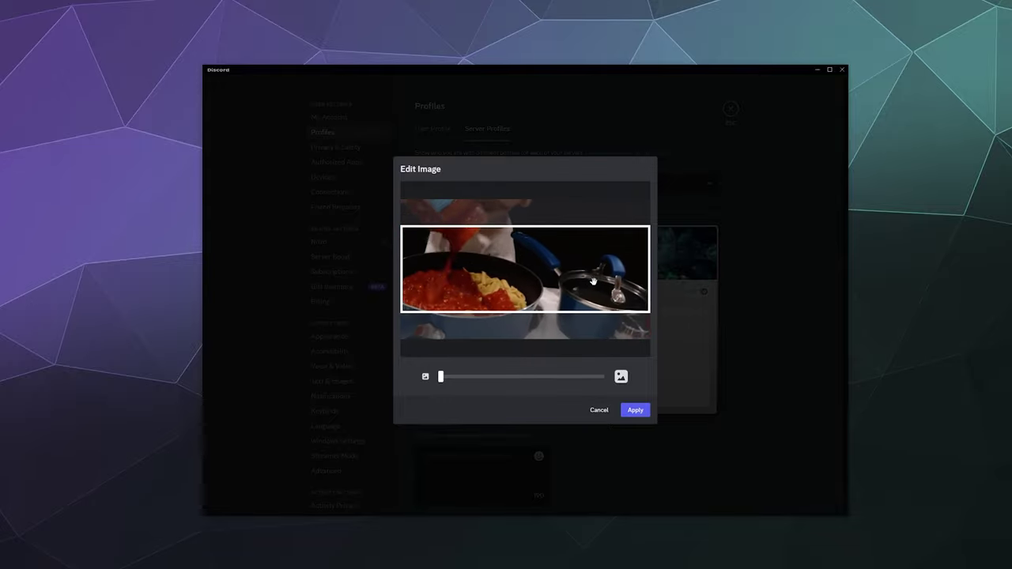
left_click(642, 411)
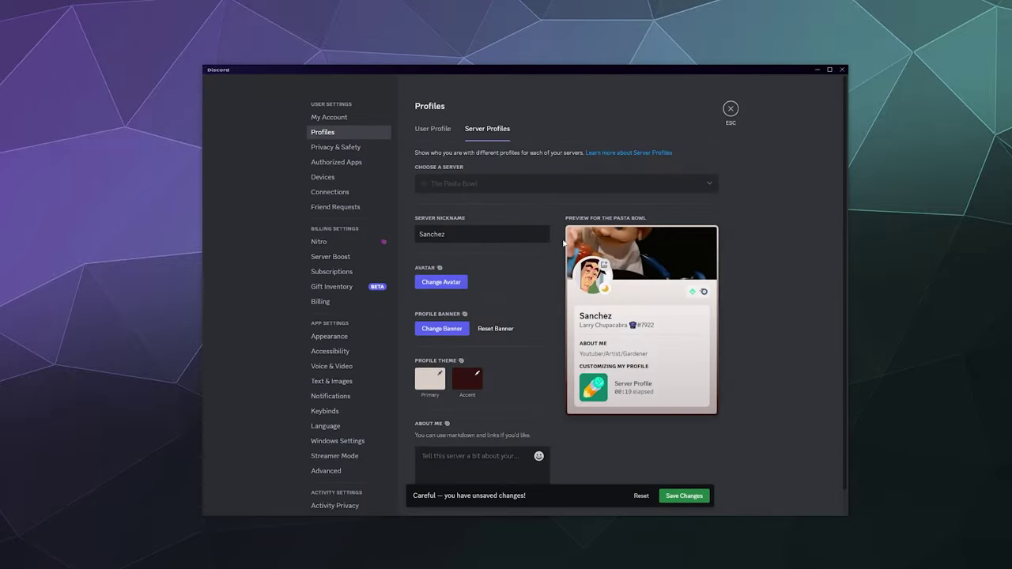
Set The Pasta Bowl server avatar to a GIF found by searching 'Pasta'.
left_click(583, 277)
left_click(576, 288)
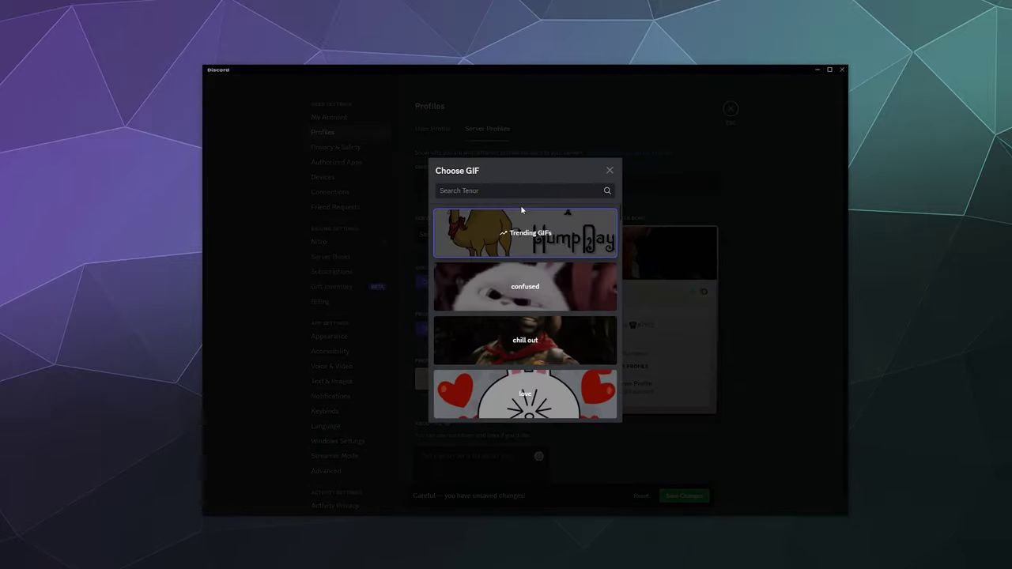
type("Pasta")
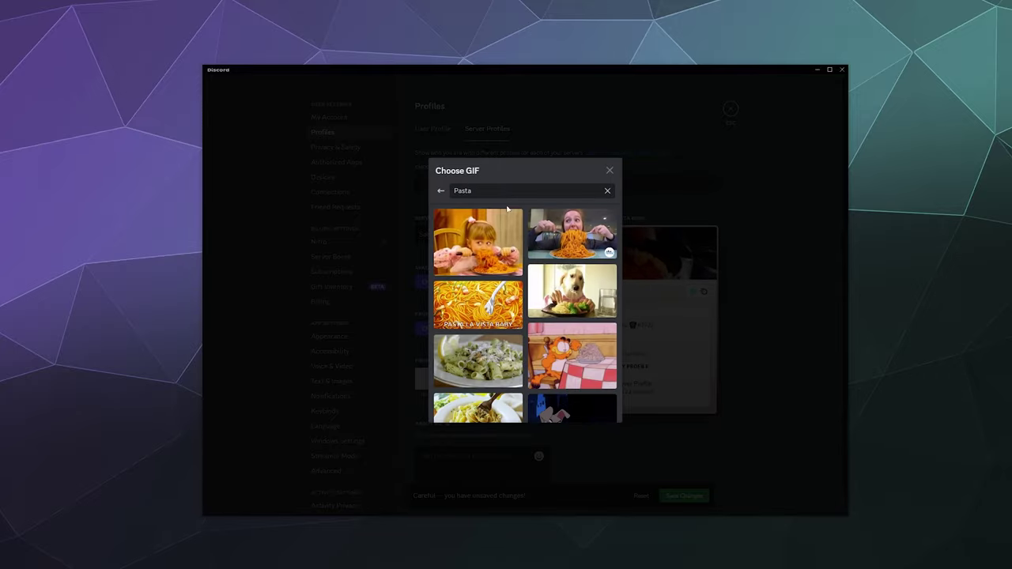
left_click(629, 328)
left_click(633, 410)
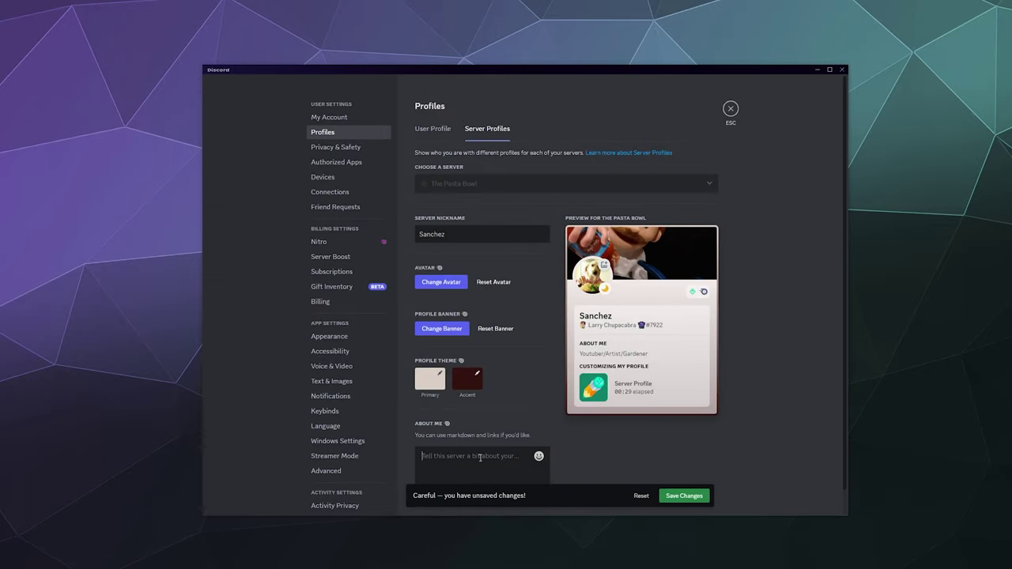
left_click(480, 450)
type("Who doesnt love a Good Carbinara?")
Keep the bio 'Who doesnt love a Good Carbinara?' as spelled and save the profile.
right_click(436, 465)
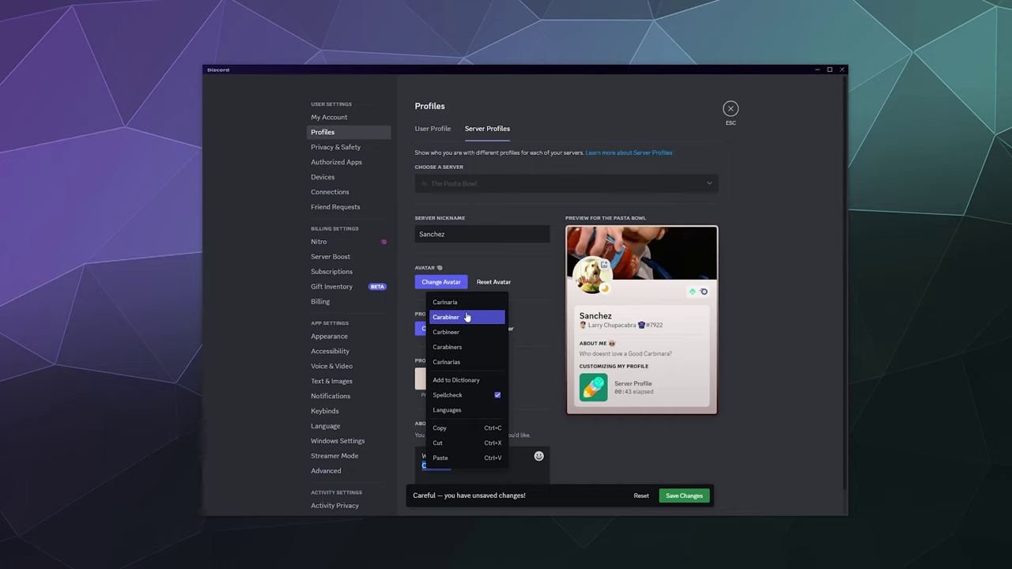
left_click(492, 485)
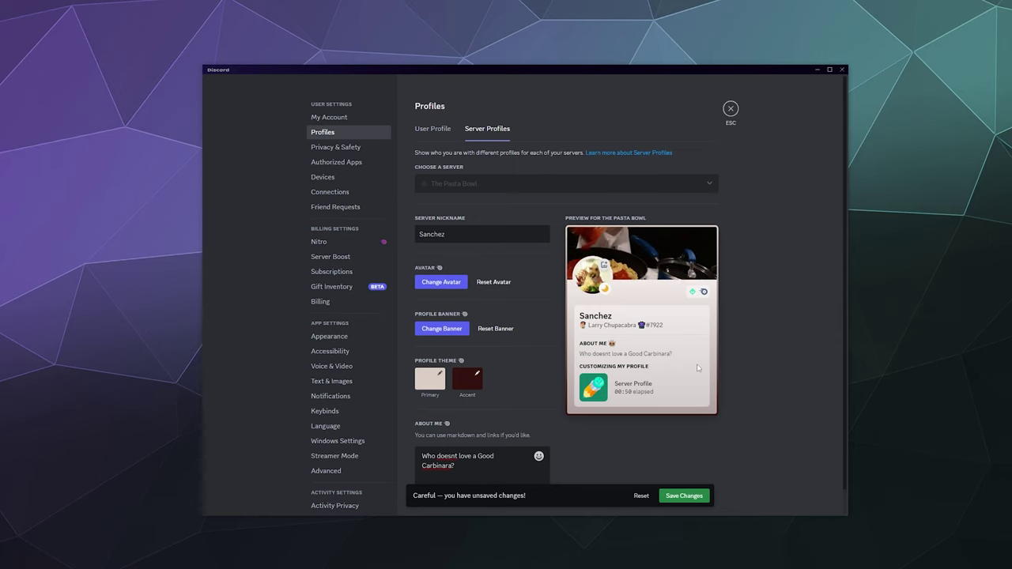
left_click(689, 498)
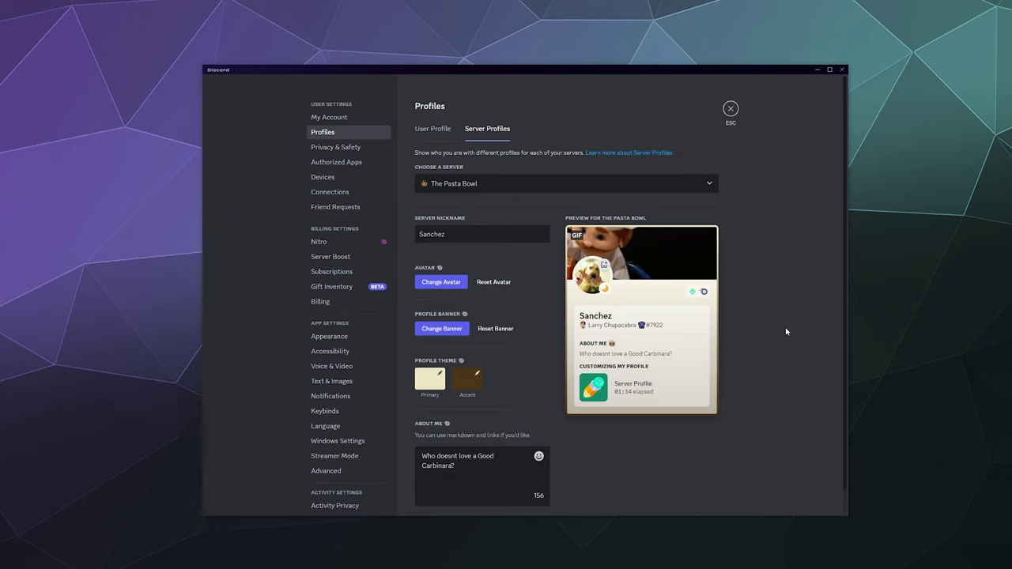
left_click(433, 129)
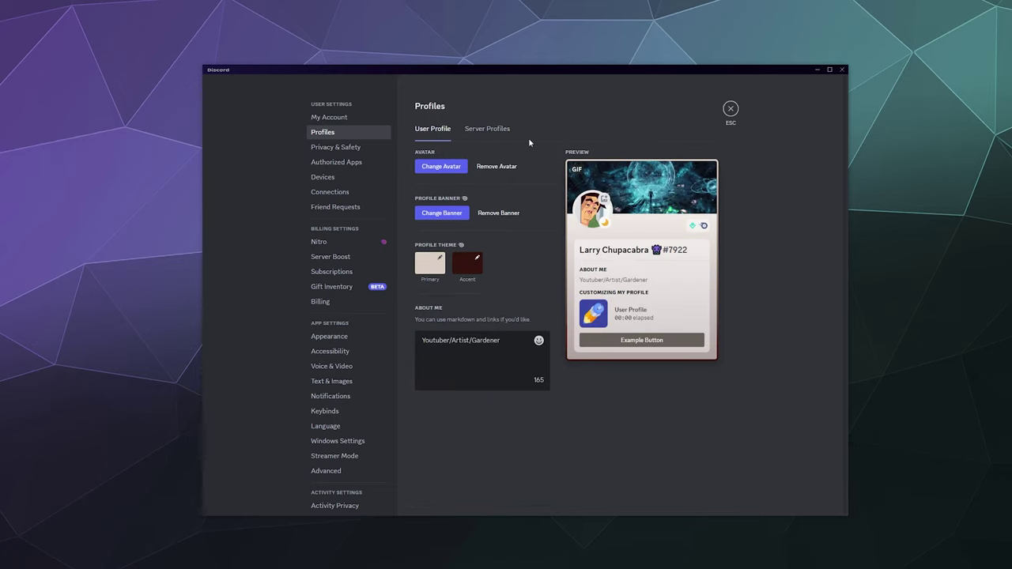
left_click(497, 133)
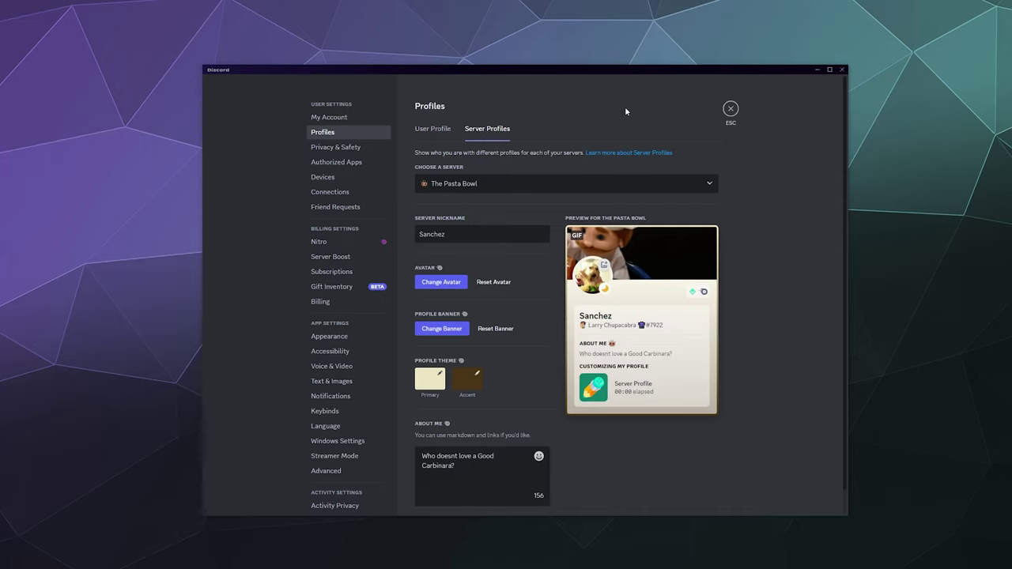